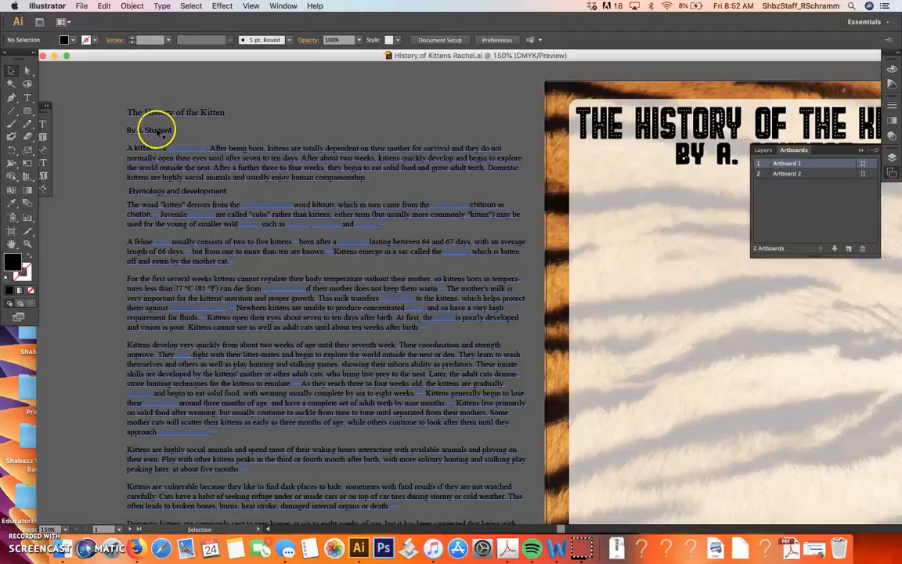
# Delete the title "The History of the Kitten" and the byline from the start of the report text block.
pyautogui.click(128, 155)
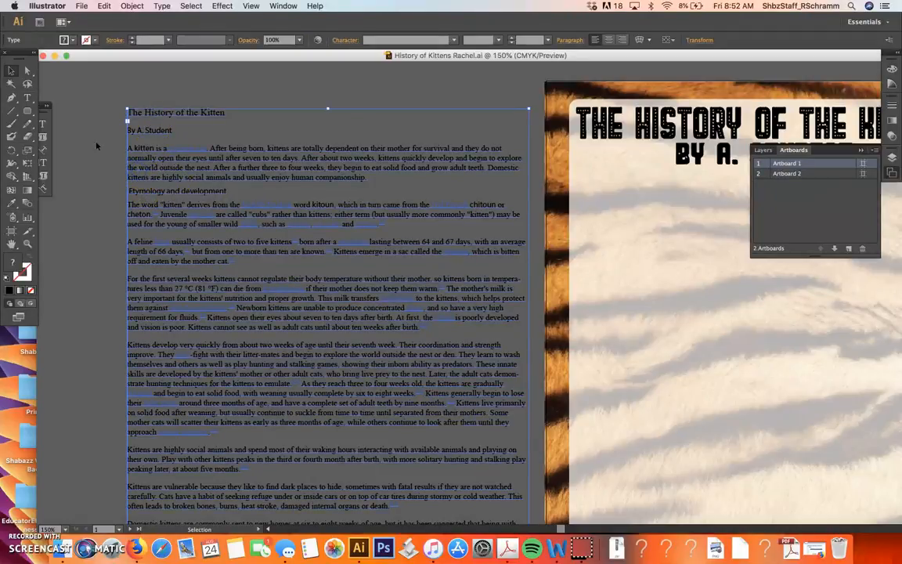
pyautogui.click(28, 98)
pyautogui.moveTo(96, 80); pyautogui.dragTo(97, 81)
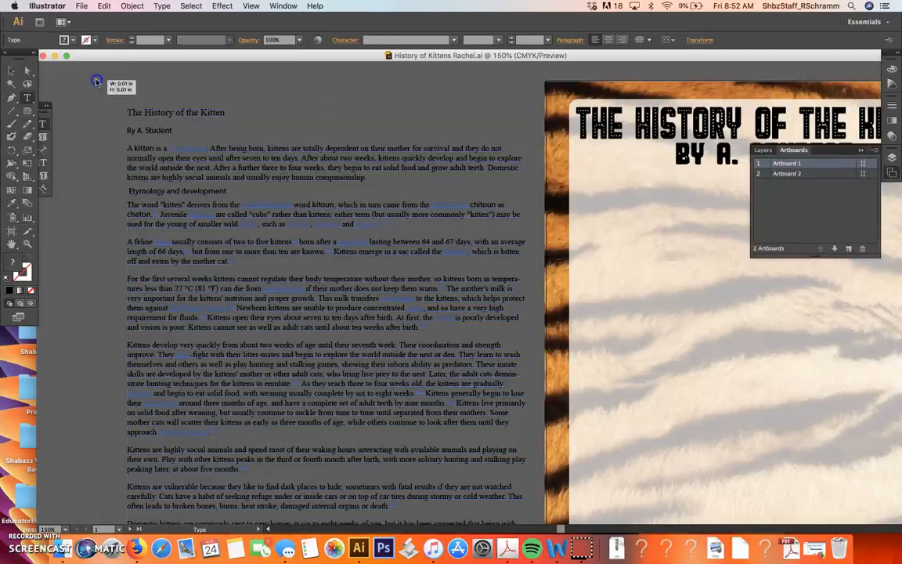
pyautogui.click(29, 95)
pyautogui.click(155, 130)
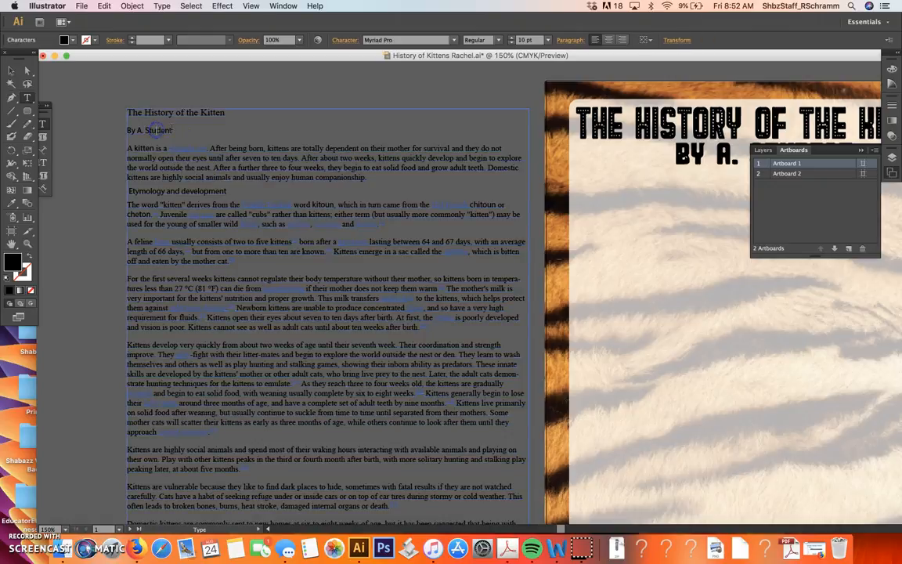
pyautogui.moveTo(183, 134); pyautogui.dragTo(118, 113)
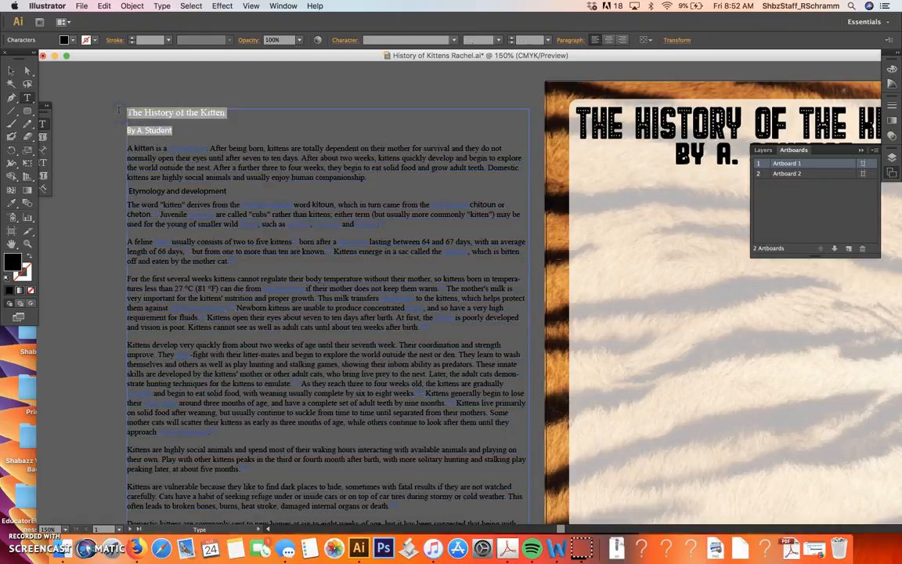
pyautogui.press('BackSpace')
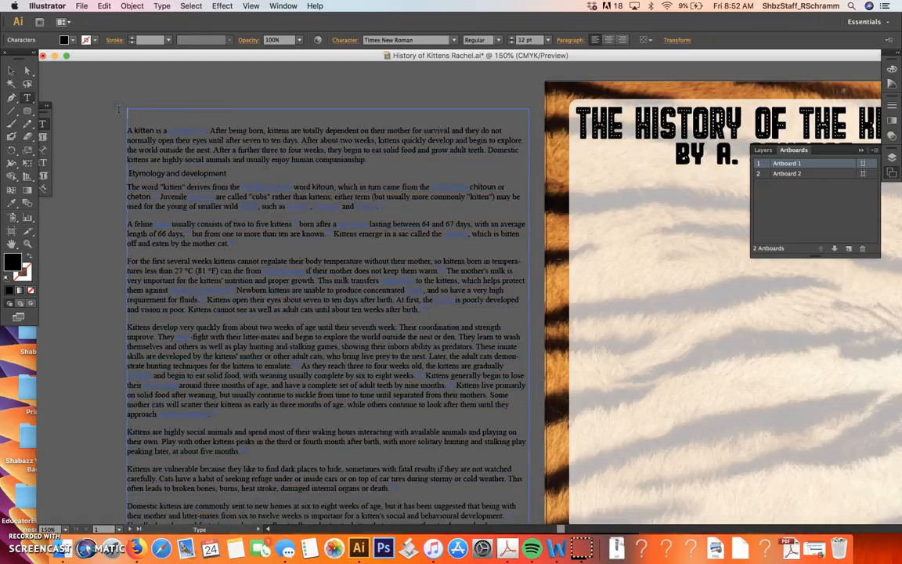
pyautogui.press('BackSpace')
pyautogui.press('BackSpace')
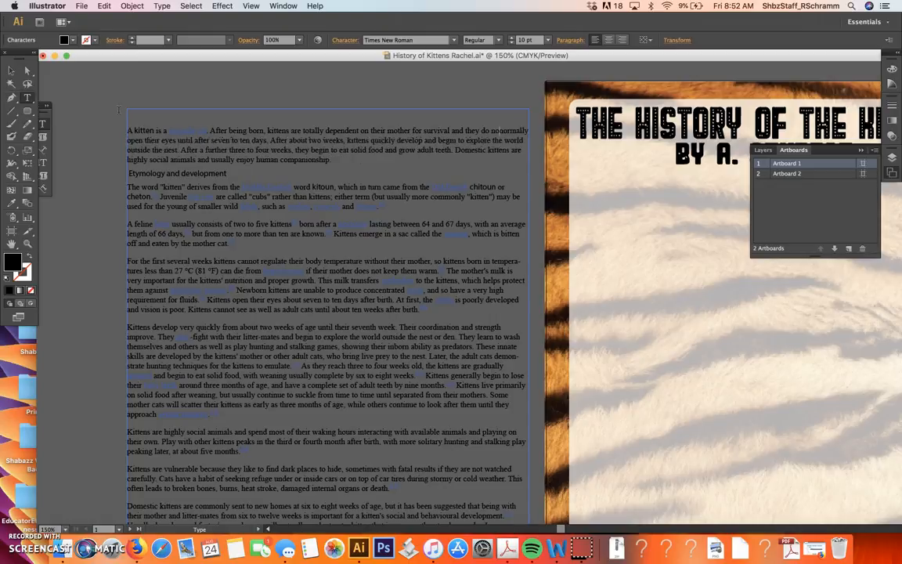
pyautogui.click(104, 6)
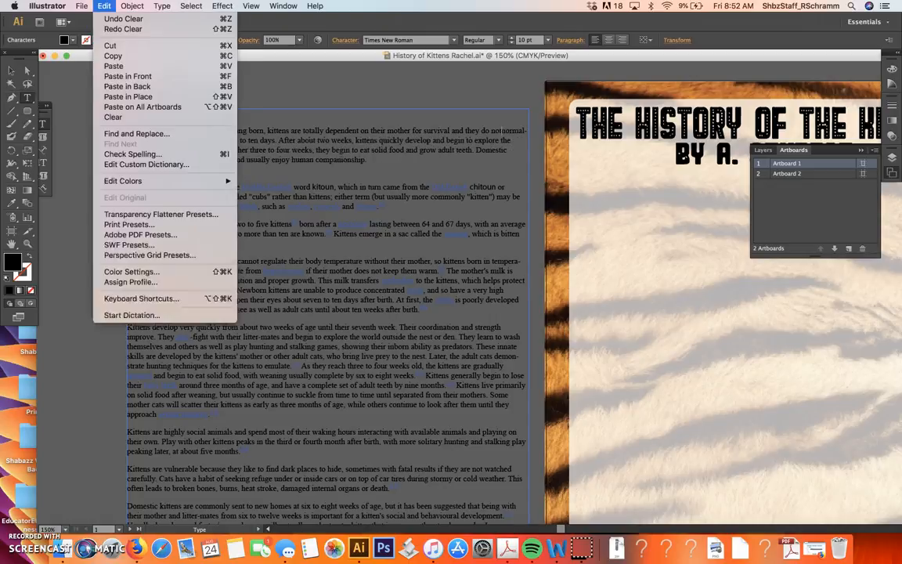
pyautogui.click(109, 19)
pyautogui.click(102, 8)
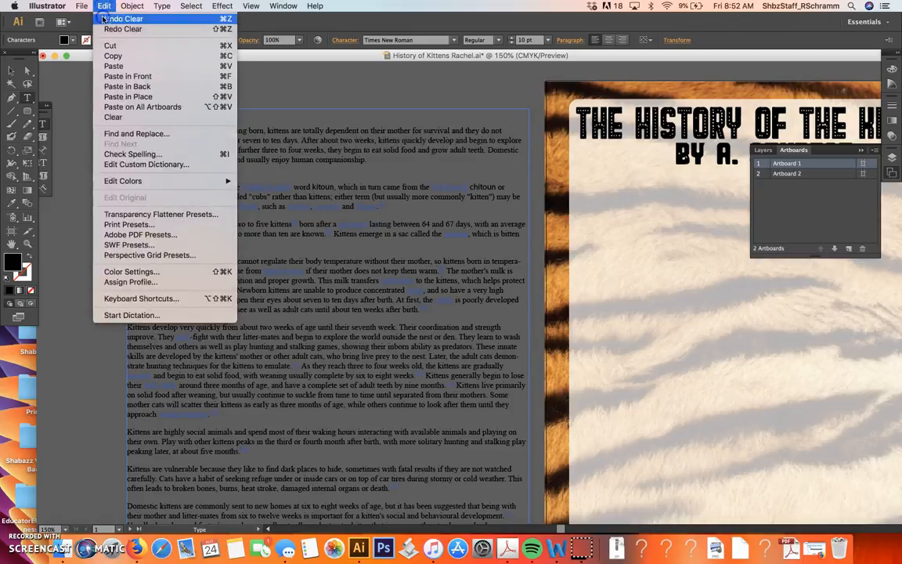
pyautogui.click(103, 20)
pyautogui.click(104, 5)
pyautogui.click(102, 20)
pyautogui.click(213, 128)
pyautogui.click(121, 114)
# Move the report text frame onto the first artboard, beneath the title artwork.
pyautogui.click(11, 70)
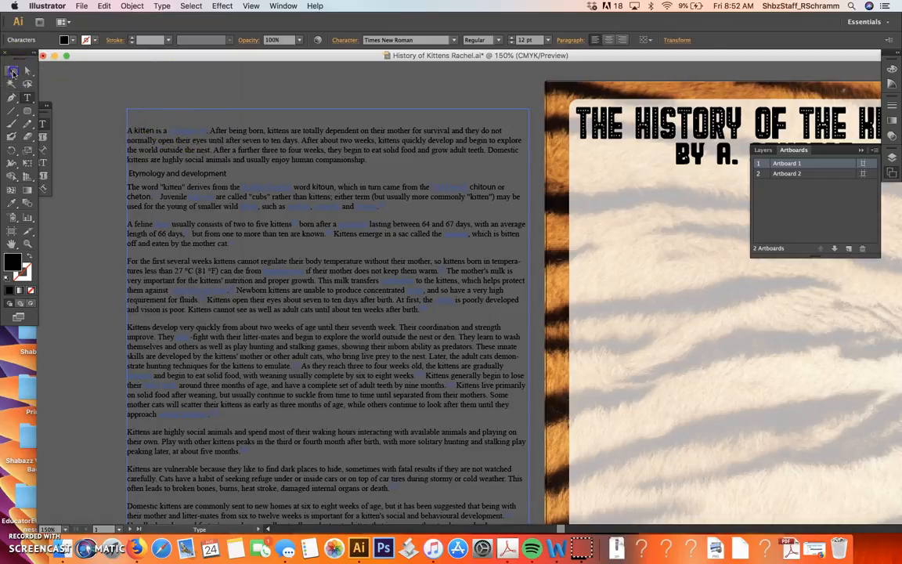
pyautogui.scroll(-3, 215, 190)
pyautogui.moveTo(165, 102); pyautogui.dragTo(593, 167)
pyautogui.hscroll(5, 464, 141)
pyautogui.moveTo(464, 141); pyautogui.dragTo(476, 140)
# Narrow the report text frame so its right edge fits within the first artboard's pale panel.
pyautogui.scroll(-3, 537, 215)
pyautogui.scroll(-5, 536, 215)
pyautogui.hscroll(5, 536, 214)
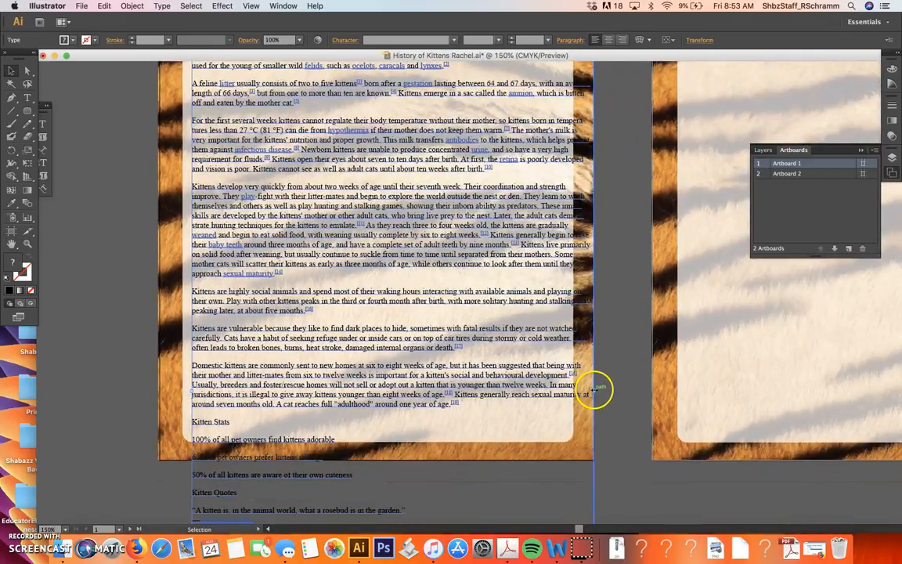
pyautogui.moveTo(597, 390); pyautogui.dragTo(566, 387)
# Nudge the report text frame up so it starts closer to the byline artwork.
pyautogui.scroll(4, 507, 339)
pyautogui.scroll(2, 503, 337)
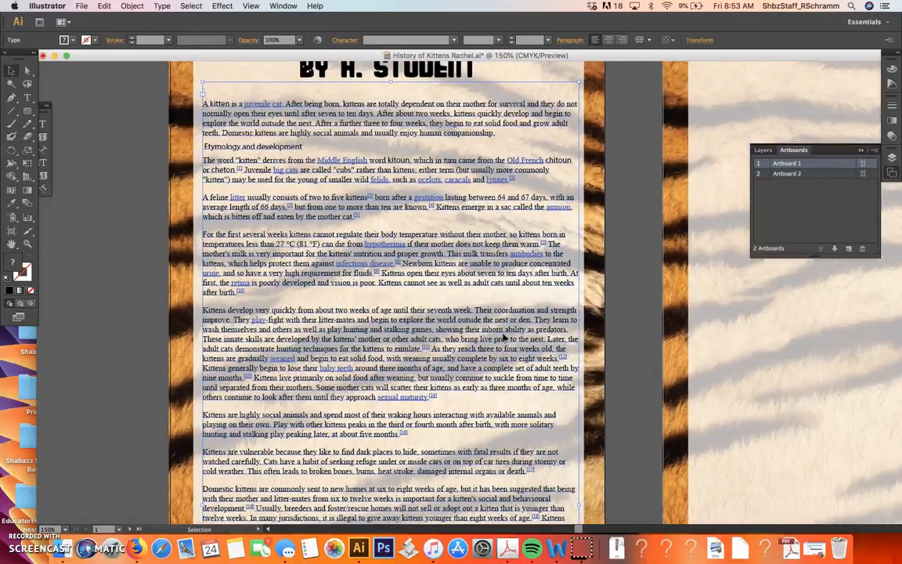
pyautogui.click(416, 167)
pyautogui.press('Up')
pyautogui.press('Up')
pyautogui.press('Up')
pyautogui.press('Up')
pyautogui.press('Up')
pyautogui.press('Up')
pyautogui.press('Up')
pyautogui.press('Up')
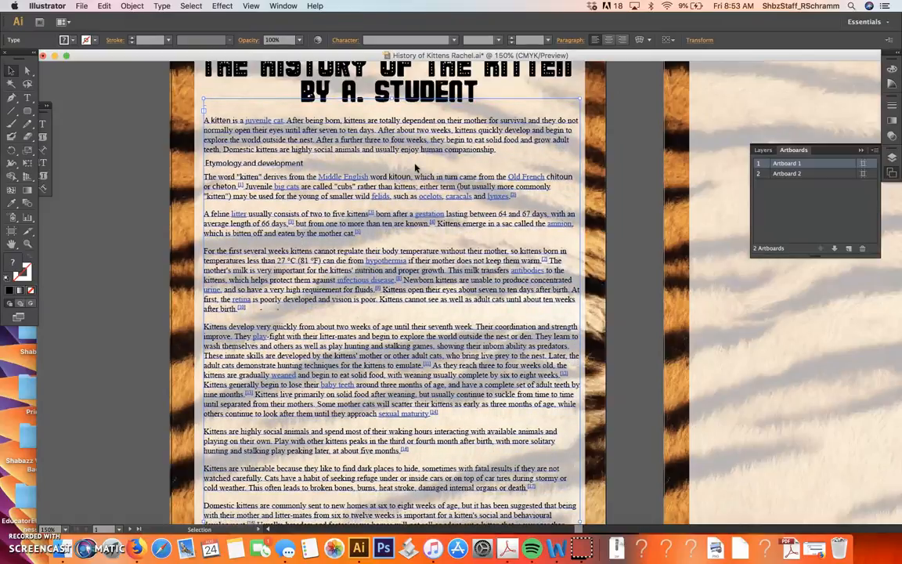
# Select all of the report text, from the first paragraph through the last kitten quote, and set its font to Garamond.
pyautogui.scroll(-2, 415, 166)
pyautogui.click(393, 110)
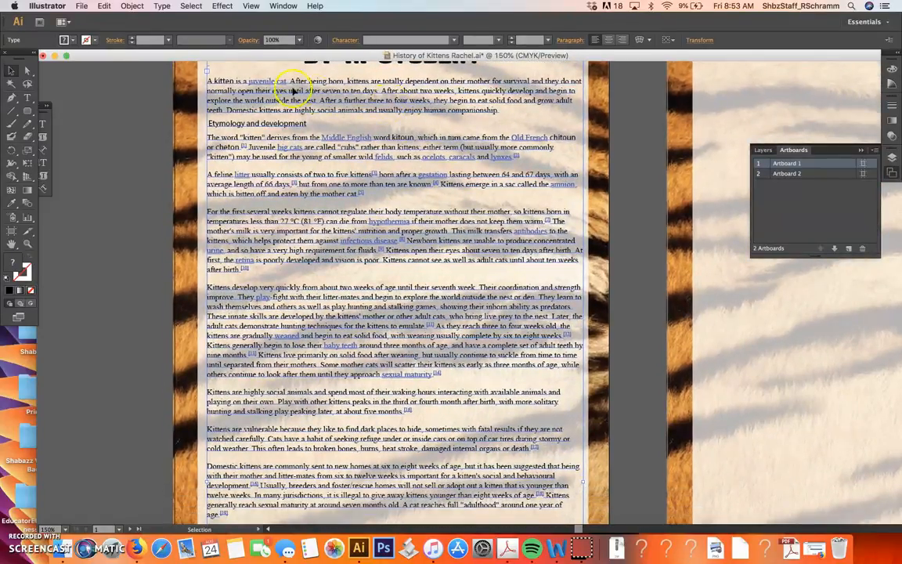
pyautogui.scroll(1, 360, 208)
pyautogui.click(358, 209)
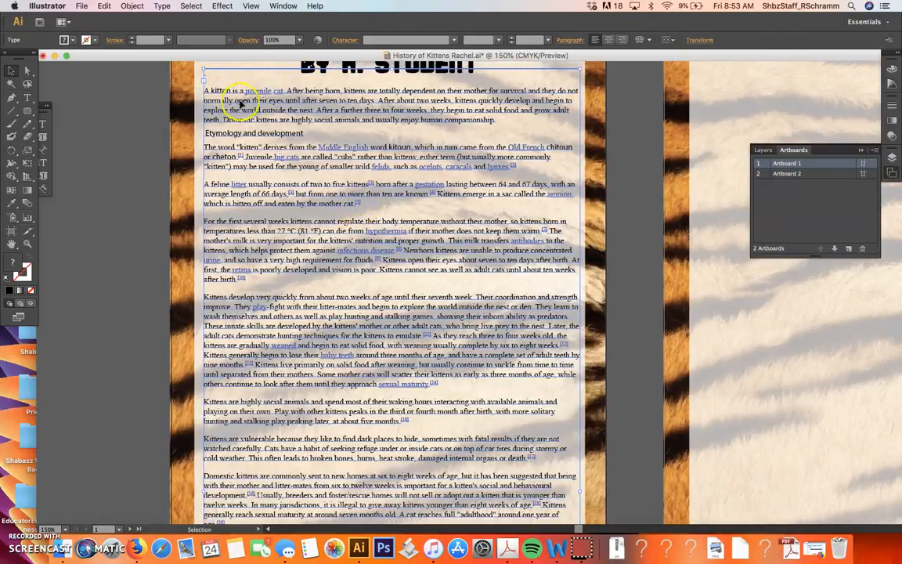
pyautogui.click(249, 107)
pyautogui.doubleClick(253, 102)
pyautogui.tripleClick(259, 98)
pyautogui.click(211, 91)
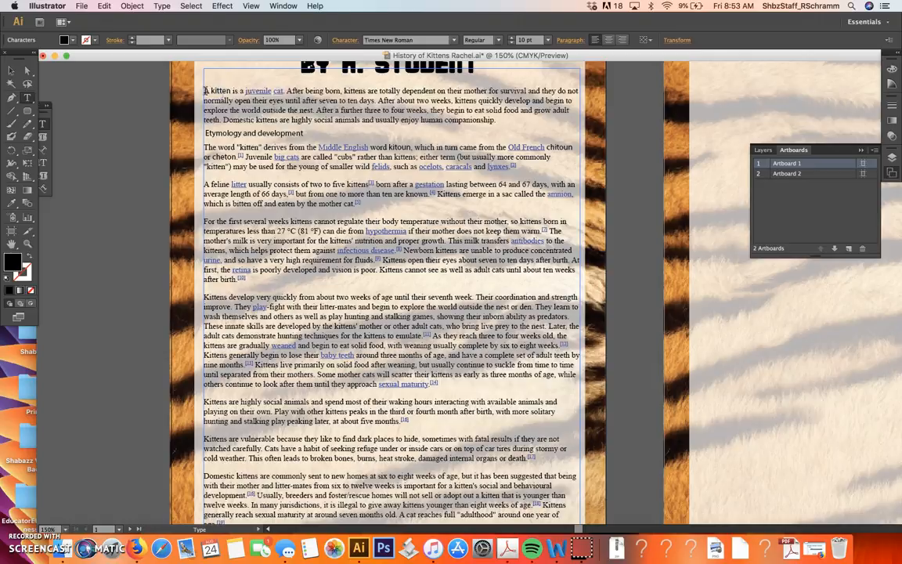
pyautogui.scroll(-4, 201, 88)
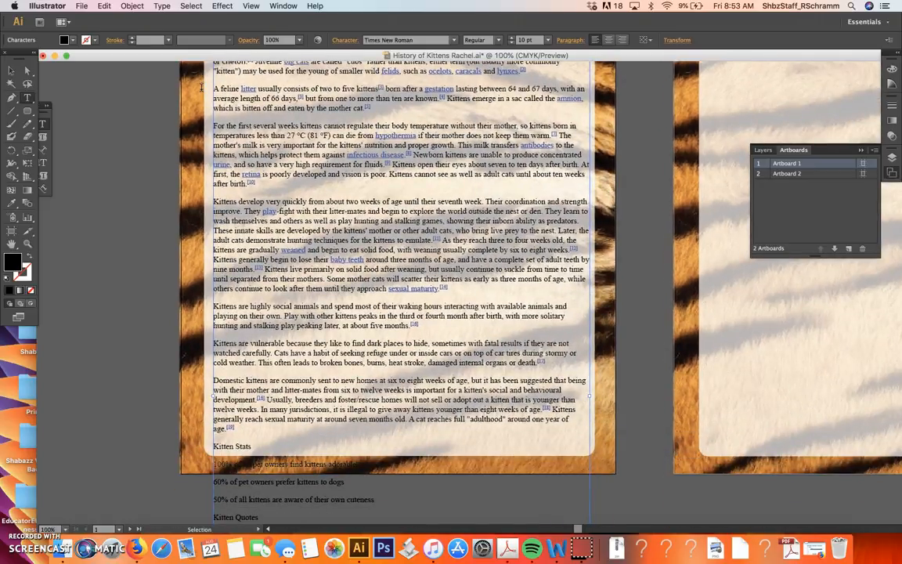
pyautogui.press('super+minus')
pyautogui.moveTo(510, 479); pyautogui.dragTo(239, 79)
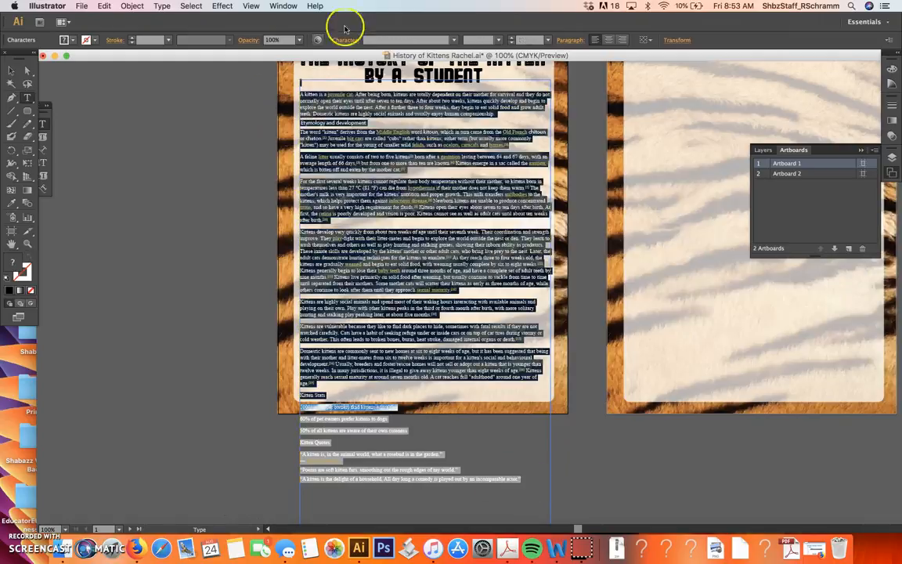
pyautogui.click(428, 41)
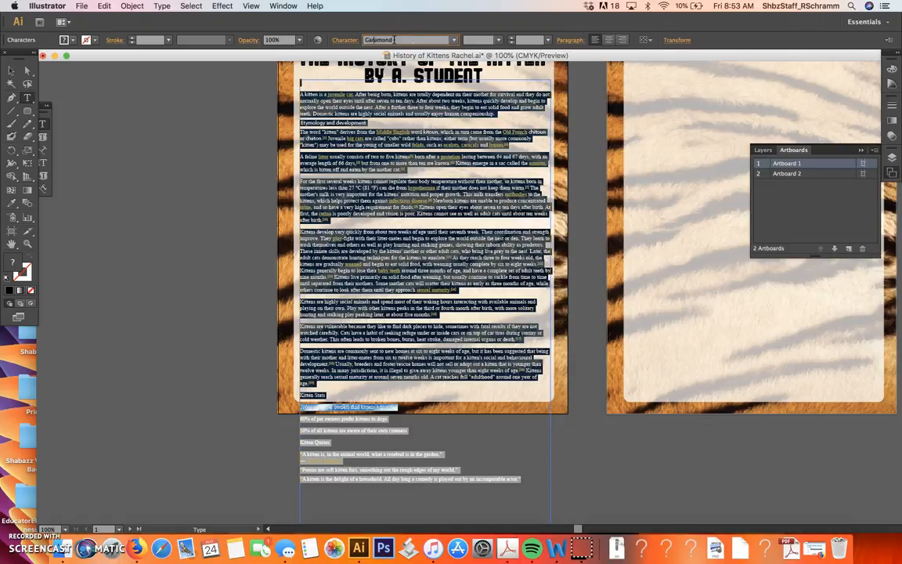
pyautogui.write('Garamond')
pyautogui.press('Return')
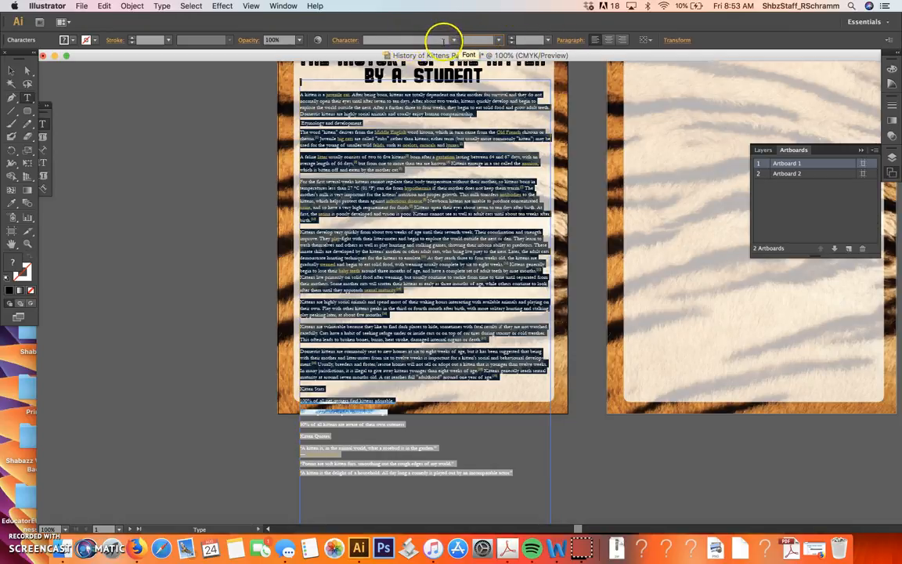
# Pick Garamond again from the list of available fonts for the selected text.
pyautogui.click(455, 40)
pyautogui.scroll(-12, 438, 147)
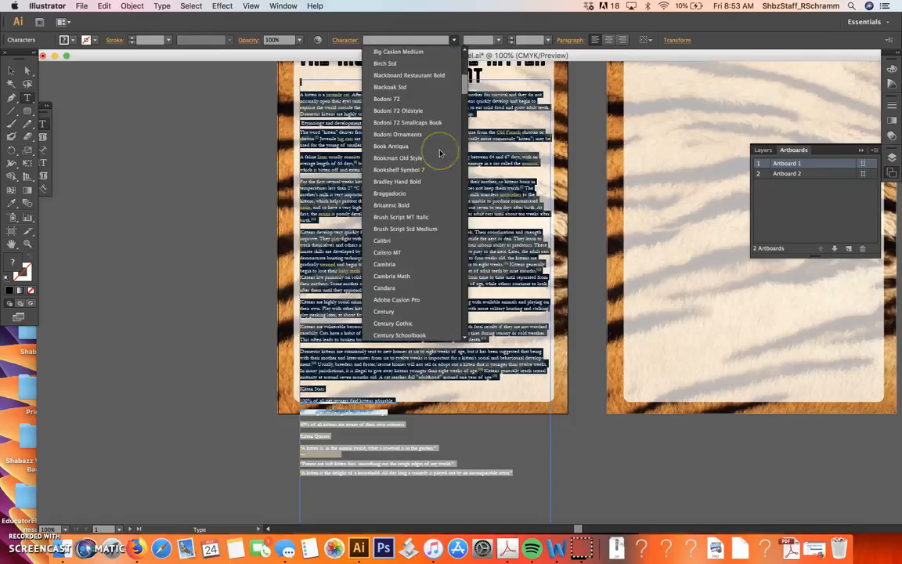
pyautogui.scroll(-10, 429, 261)
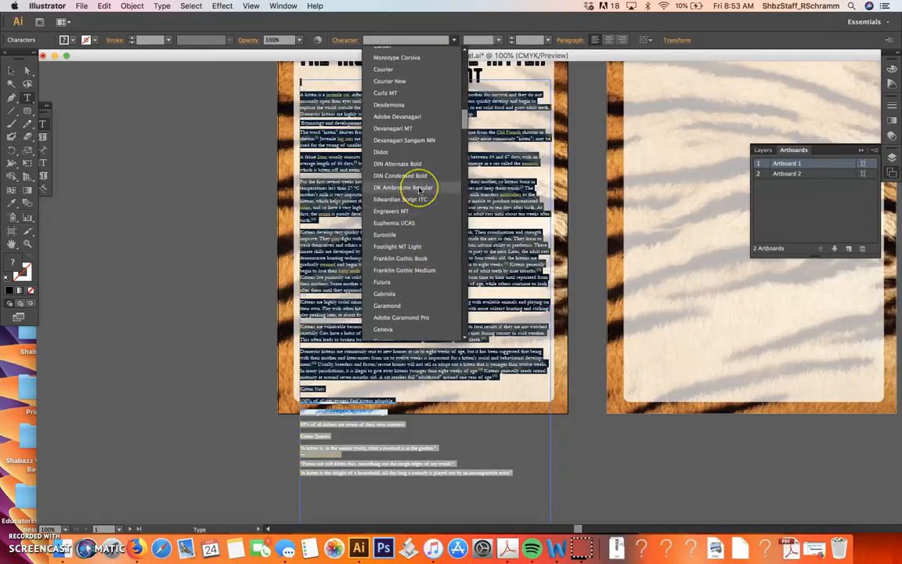
pyautogui.scroll(-5, 415, 192)
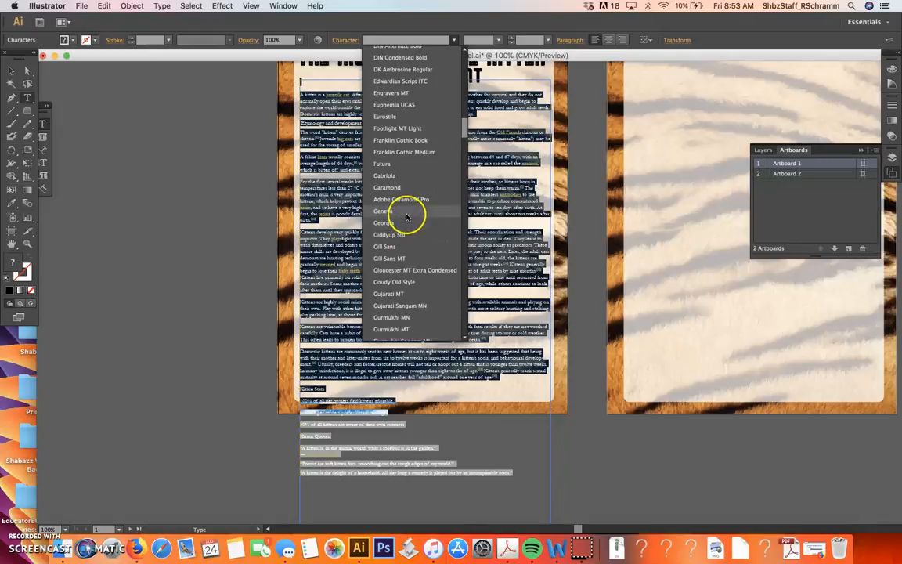
pyautogui.click(402, 190)
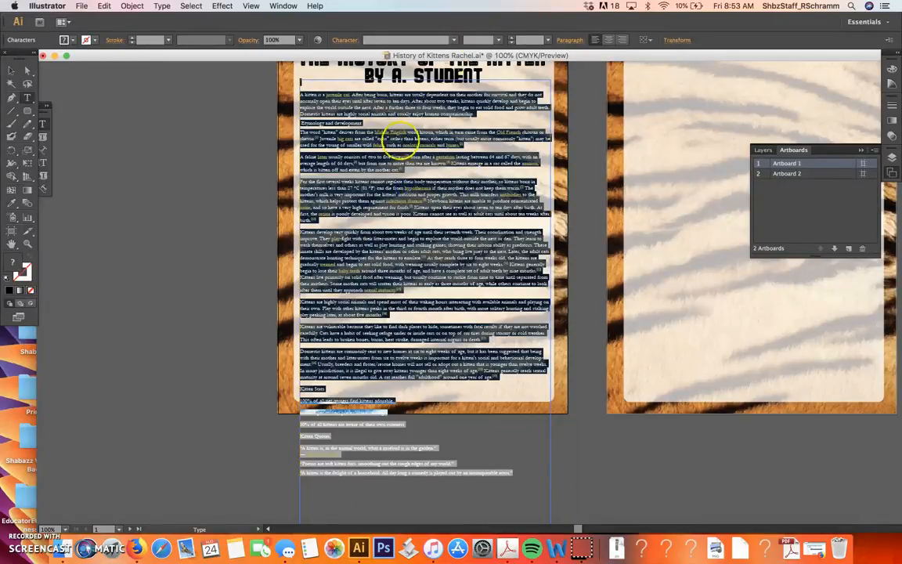
# Set the selected report text to 12 pt and deselect it.
pyautogui.click(535, 40)
pyautogui.write('12')
pyautogui.press('Return')
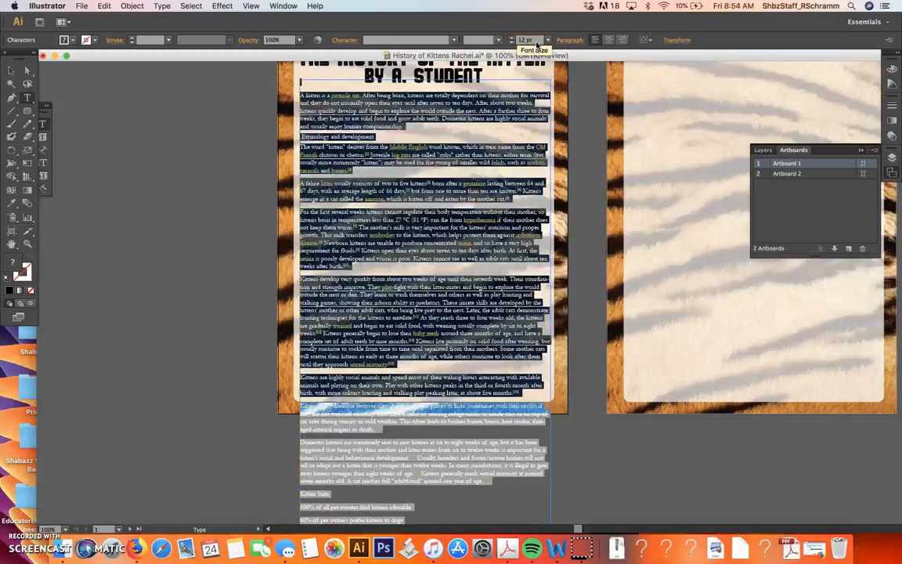
pyautogui.click(467, 198)
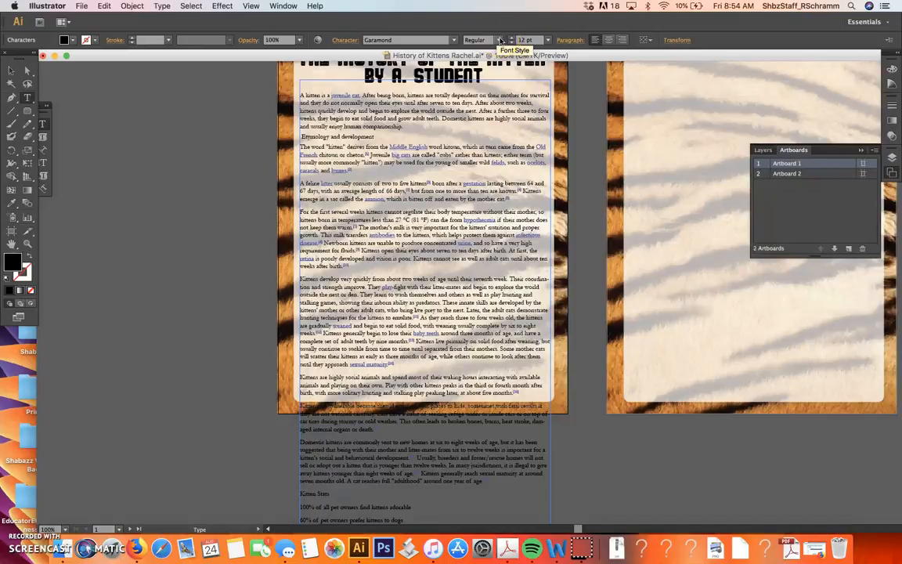
# Cut the text from the paragraph "Kittens are highly social animals" through the last quote, and deselect the frame.
pyautogui.scroll(-5, 478, 286)
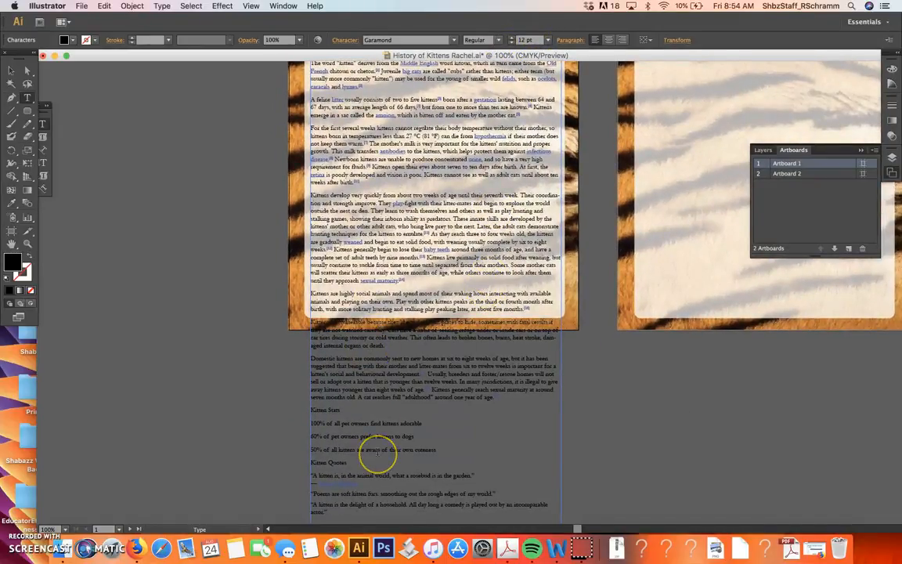
pyautogui.scroll(5, 377, 450)
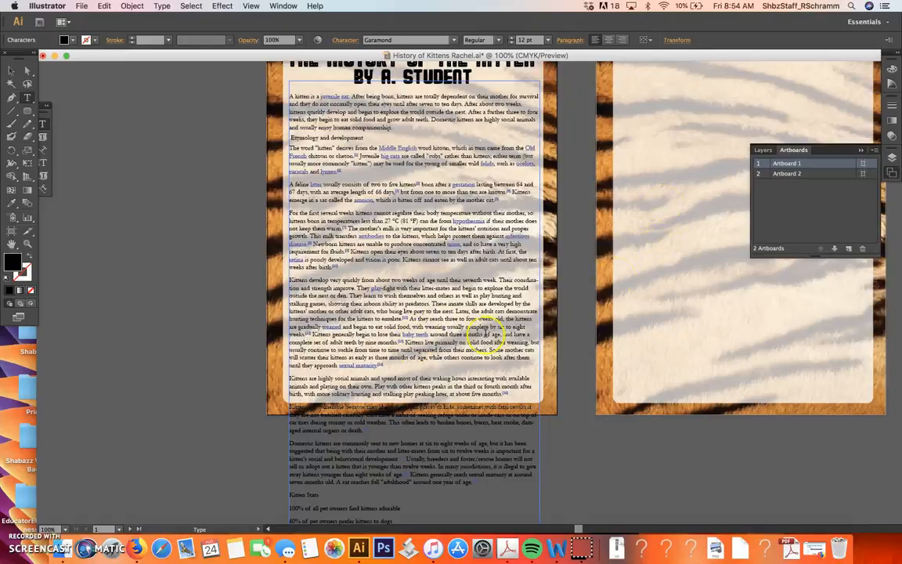
pyautogui.scroll(-12, 485, 337)
pyautogui.click(369, 406)
pyautogui.moveTo(350, 395)
pyautogui.mouseDown()
pyautogui.moveTo(301, 360)
pyautogui.moveTo(282, 244)
pyautogui.moveTo(319, 217)
pyautogui.moveTo(319, 177)
pyautogui.mouseUp()
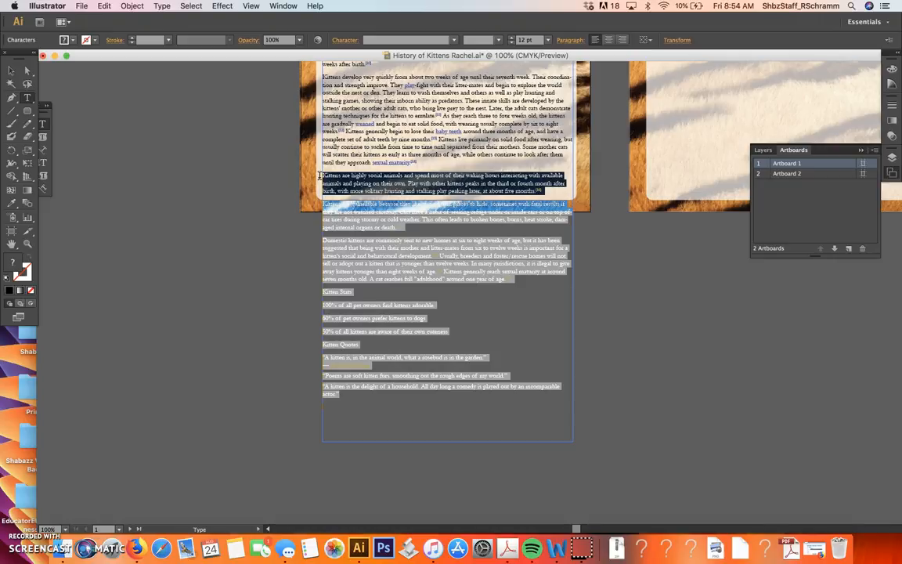
pyautogui.press('super')
pyautogui.press('BackSpace')
pyautogui.click(11, 70)
pyautogui.click(171, 155)
# Try to paste the cut text directly onto the second artboard, and delete the pasted text.
pyautogui.hscroll(1, 415, 252)
pyautogui.scroll(1, 416, 252)
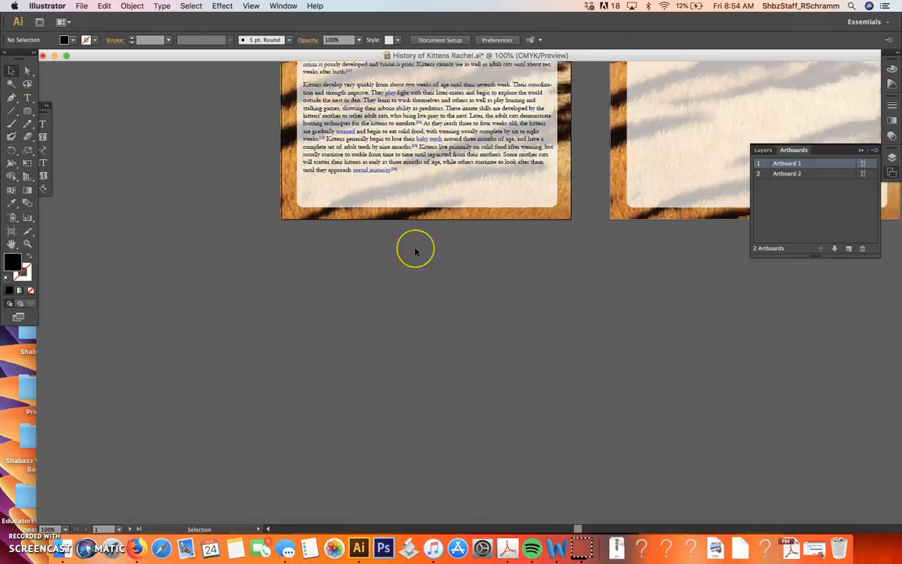
pyautogui.scroll(5, 415, 252)
pyautogui.hscroll(5, 416, 251)
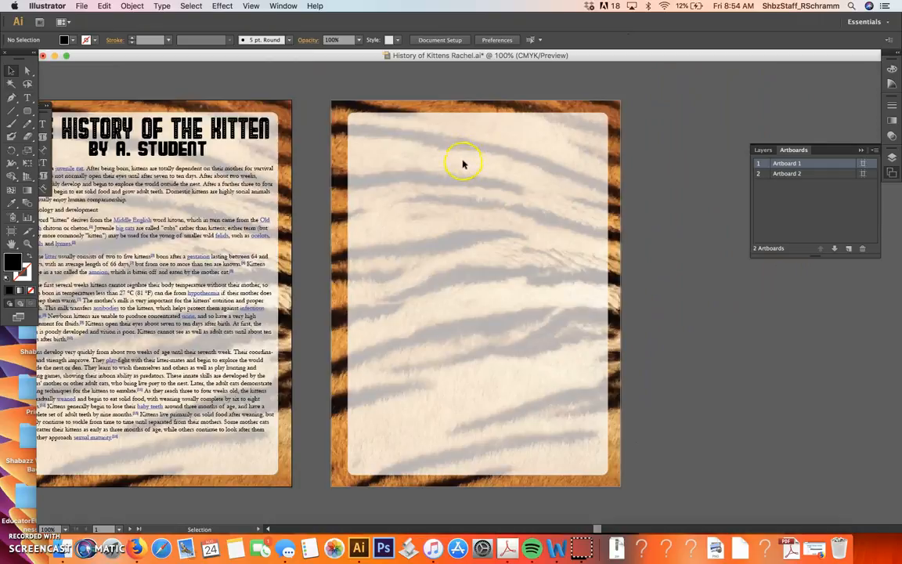
pyautogui.click(460, 157)
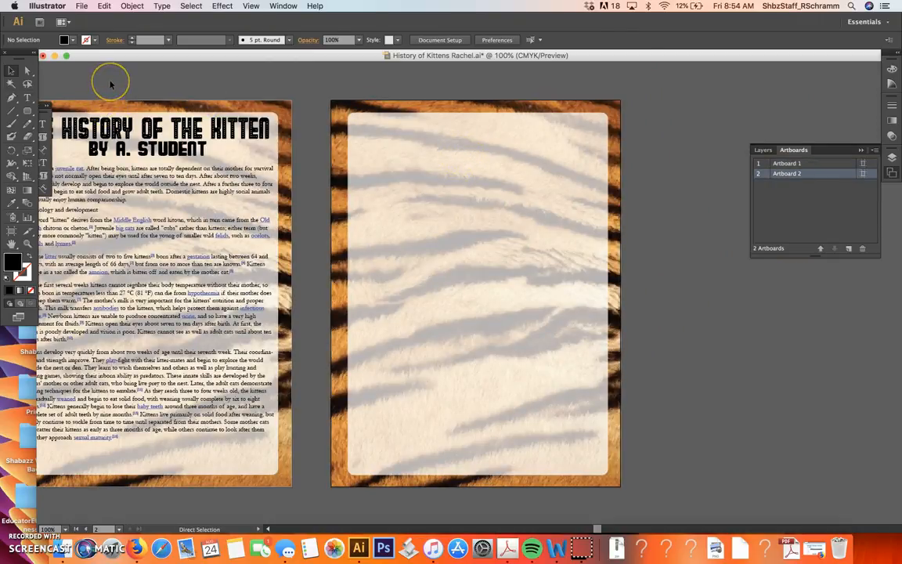
pyautogui.press('super+v')
pyautogui.click(368, 260)
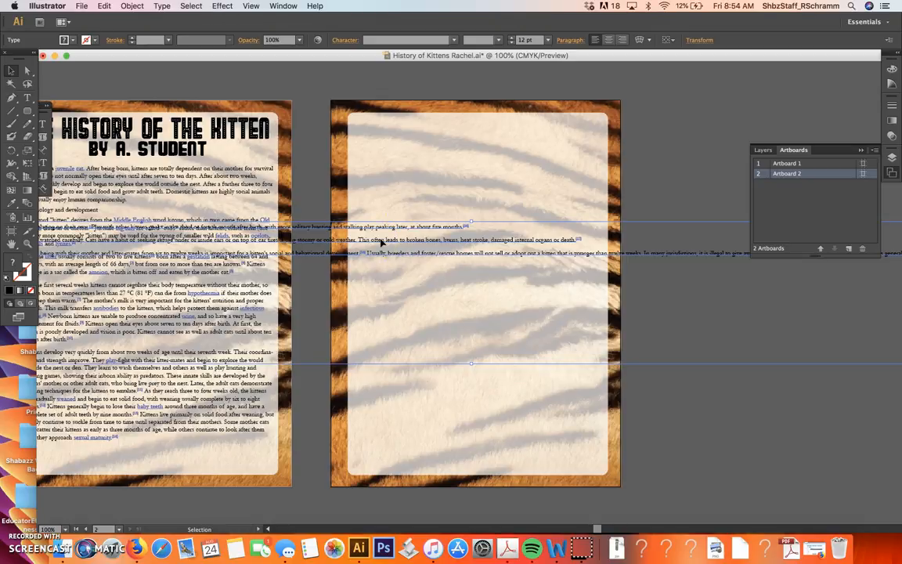
pyautogui.press('Delete')
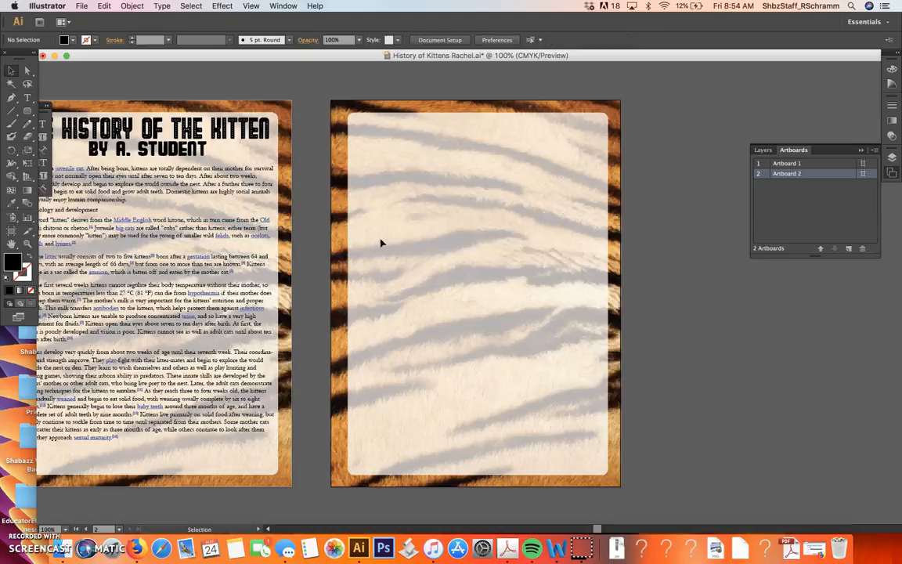
# Draw an empty area text frame that nearly fills the pale panel on the second artboard.
pyautogui.click(28, 98)
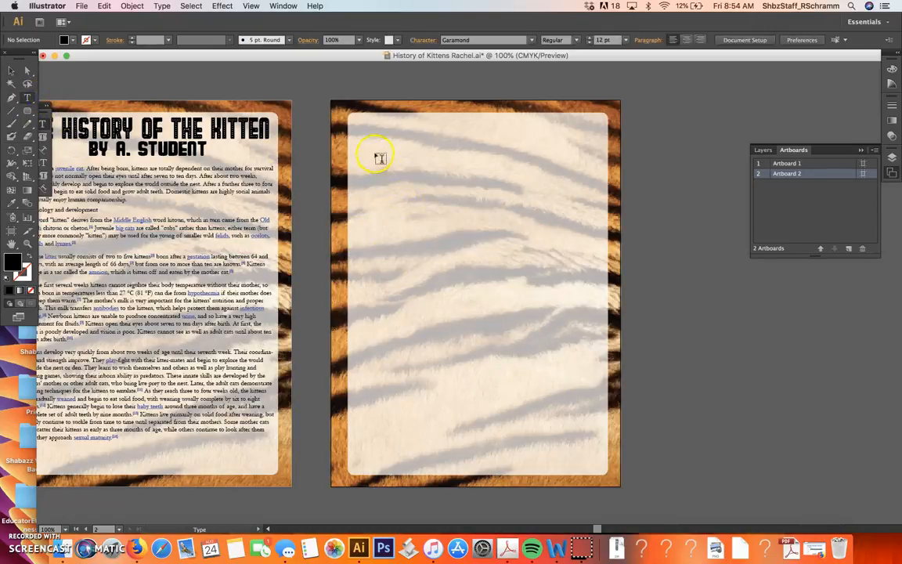
pyautogui.moveTo(354, 121); pyautogui.dragTo(599, 468)
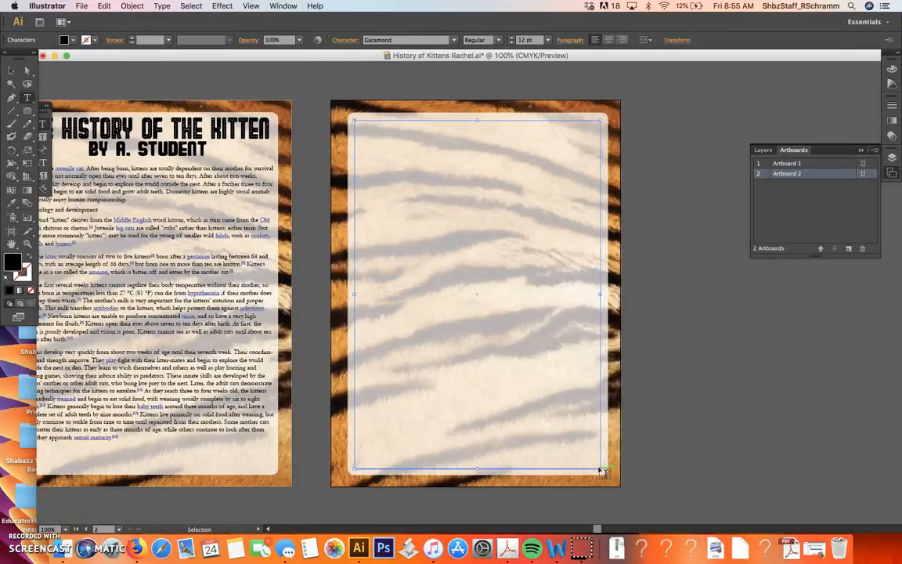
# Paste the cut report text into the empty area text frame on the second artboard, and deselect the frame.
pyautogui.press('super+v')
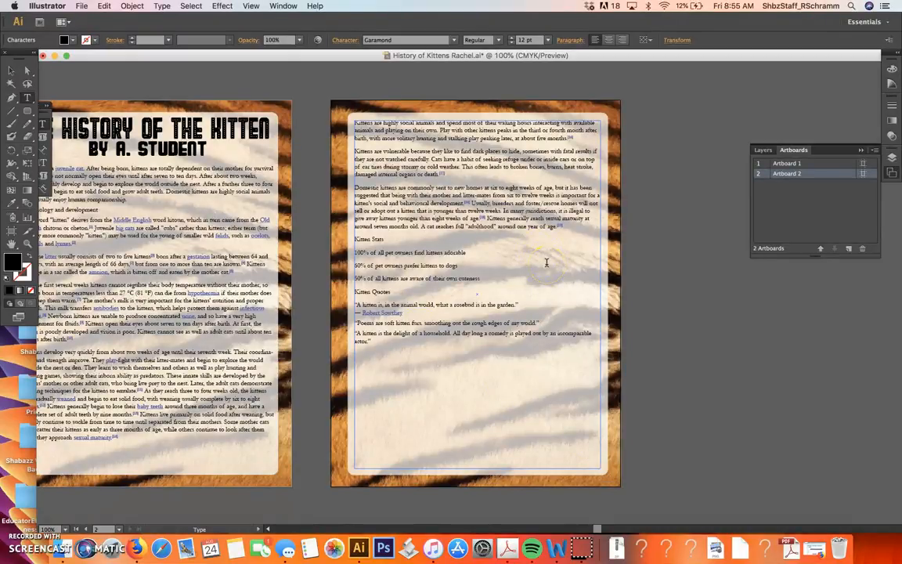
pyautogui.scroll(-1, 476, 287)
pyautogui.hscroll(-3, 475, 286)
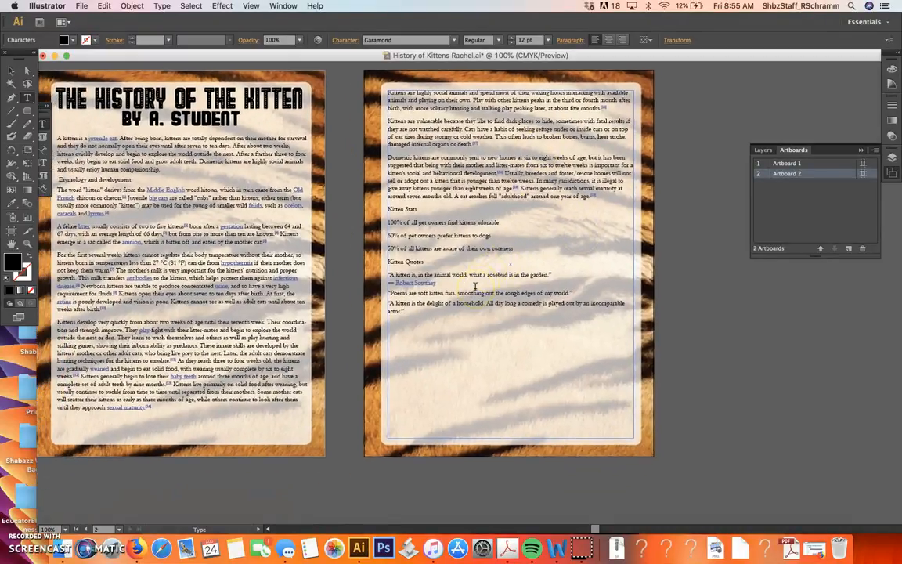
pyautogui.hscroll(-3, 358, 256)
pyautogui.scroll(-1, 358, 256)
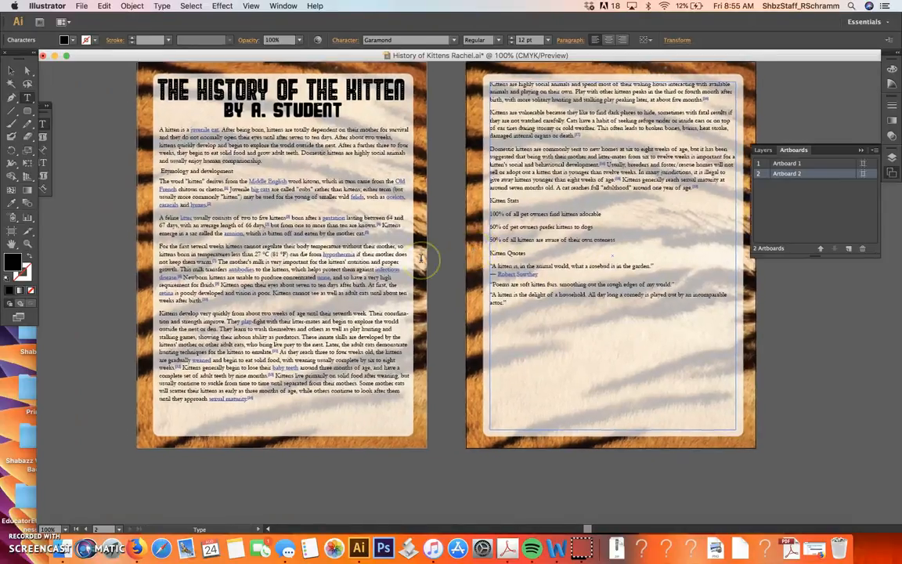
pyautogui.hscroll(-2, 235, 171)
pyautogui.scroll(2, 235, 171)
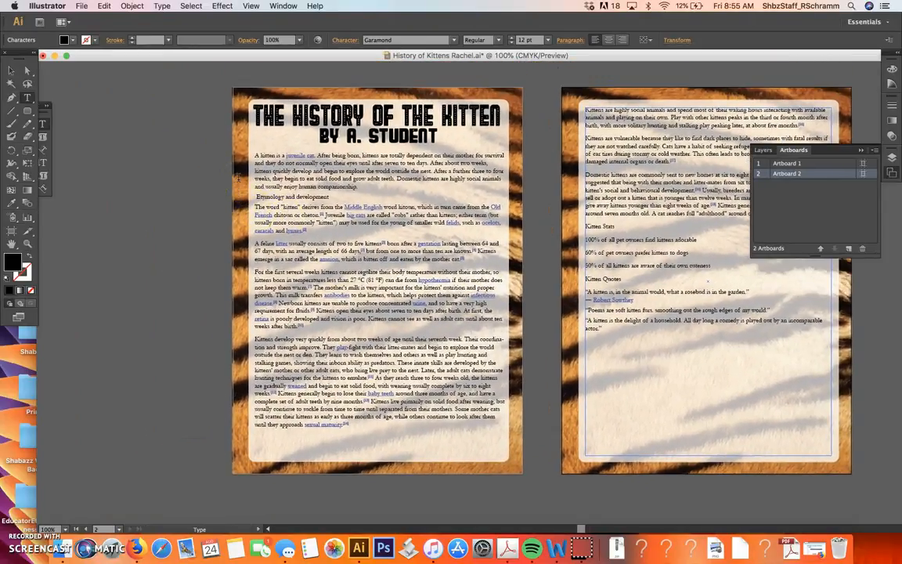
pyautogui.press('super+equal')
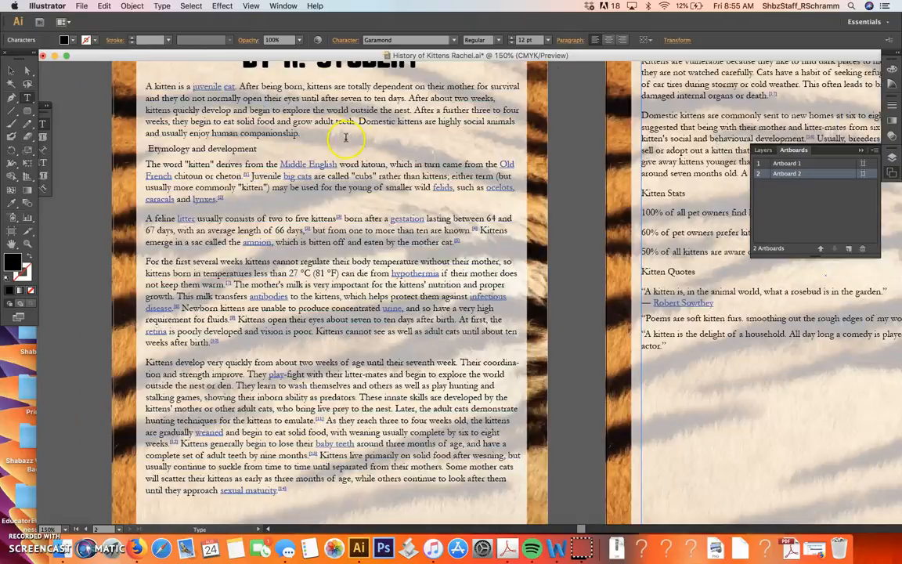
pyautogui.scroll(-5, 312, 164)
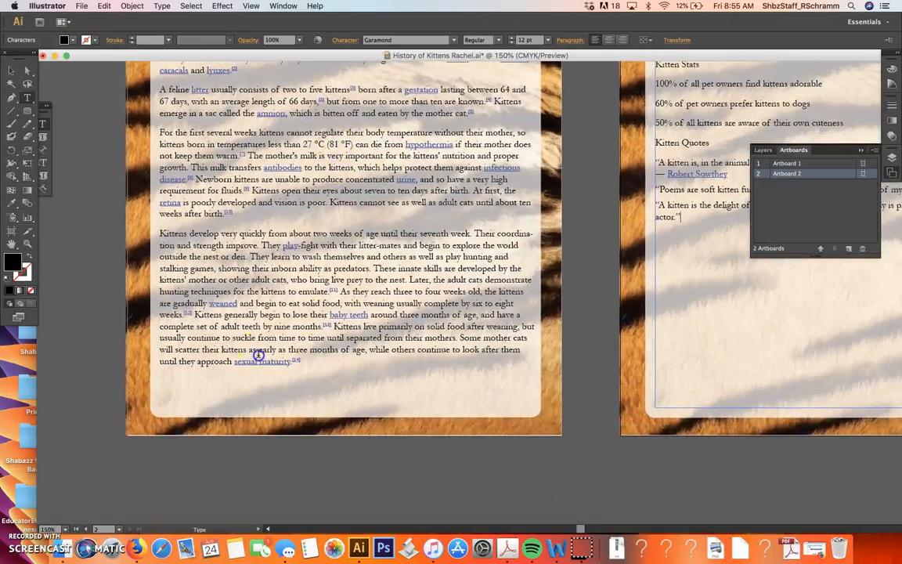
pyautogui.press('super+minus')
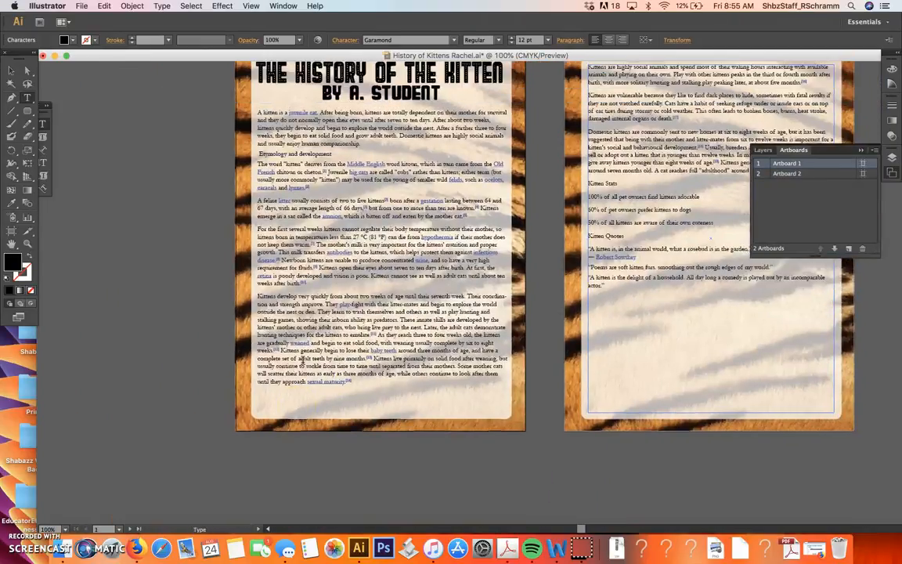
pyautogui.scroll(2, 302, 358)
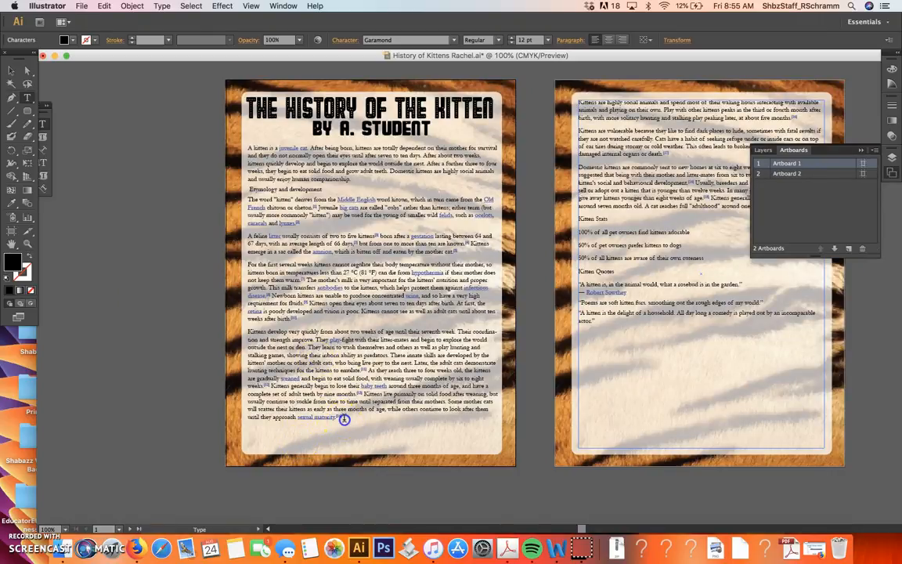
pyautogui.click(11, 71)
pyautogui.click(142, 183)
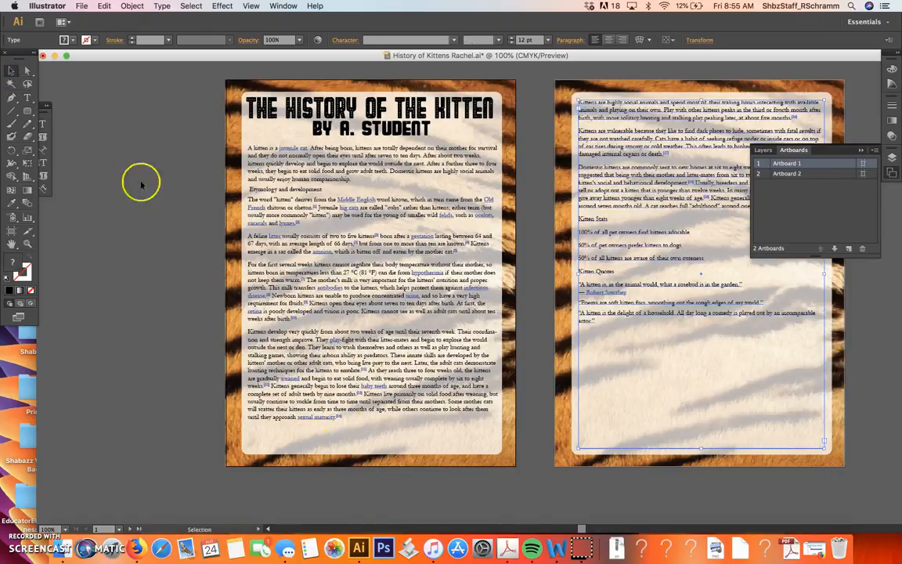
pyautogui.click(26, 94)
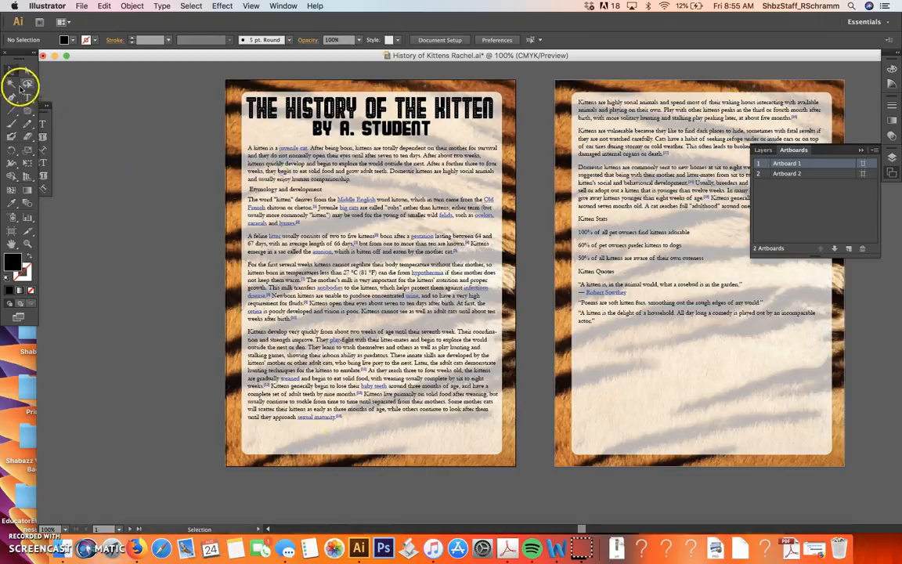
pyautogui.click(258, 149)
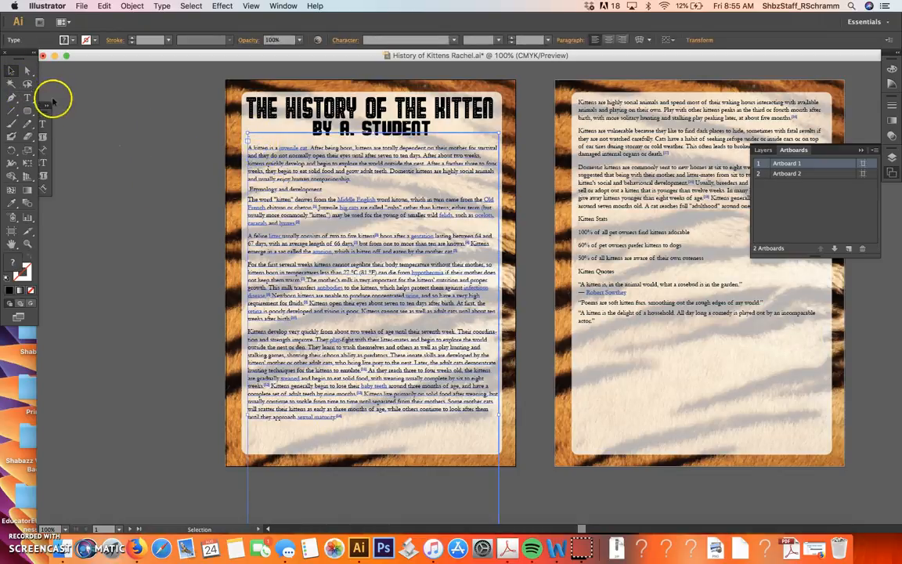
pyautogui.click(28, 97)
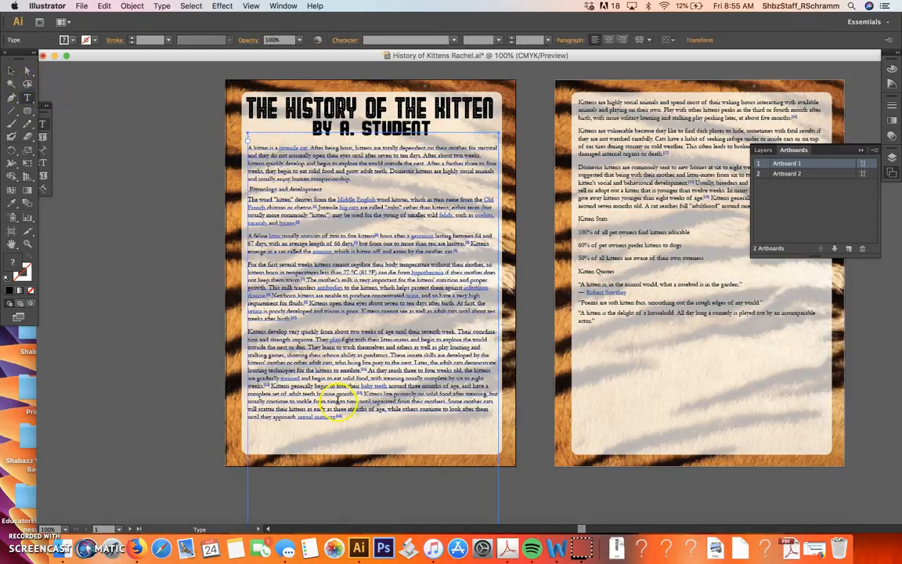
pyautogui.click(307, 327)
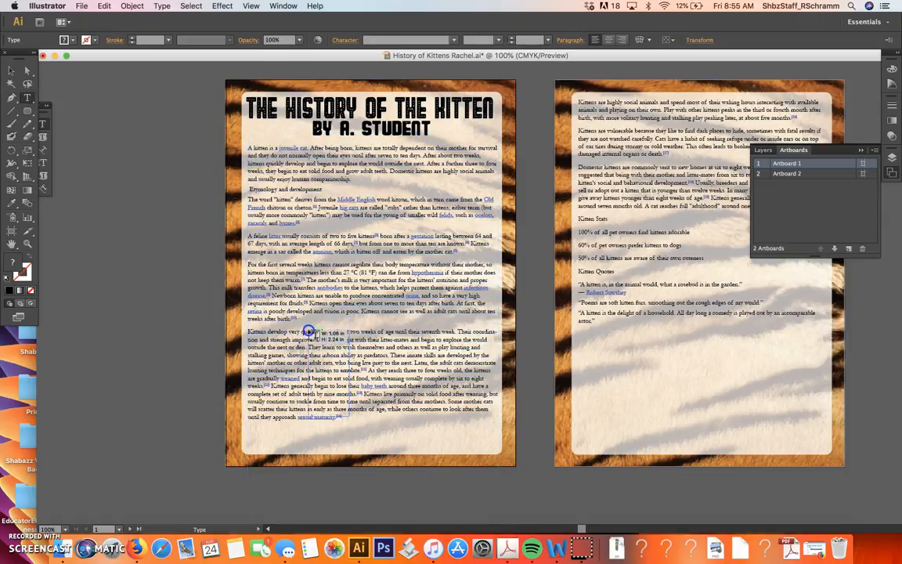
# Set the fill of all the body text on the first artboard, including its blue link words, to near-black 020202, and deselect it.
pyautogui.click(10, 70)
pyautogui.click(298, 266)
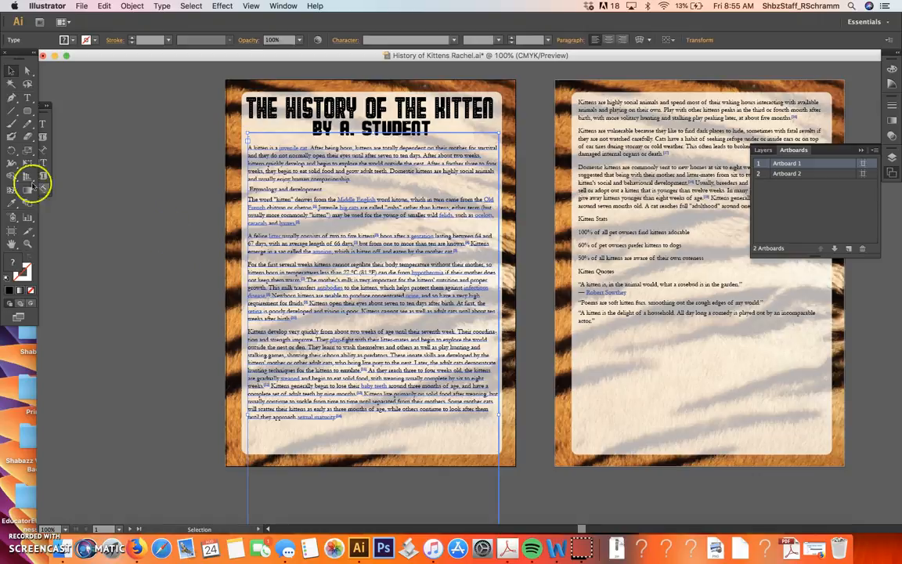
pyautogui.click(28, 97)
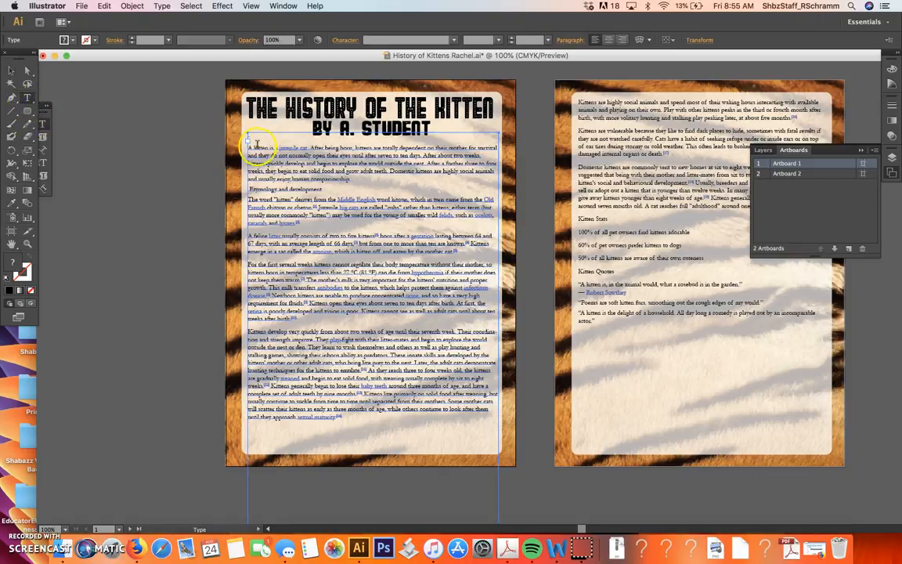
pyautogui.moveTo(249, 149); pyautogui.dragTo(388, 425)
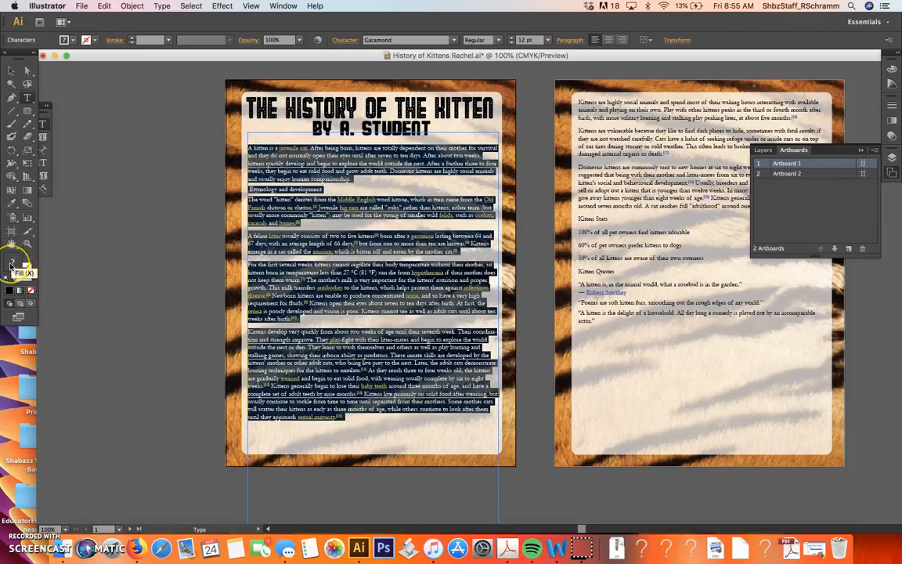
pyautogui.doubleClick(11, 267)
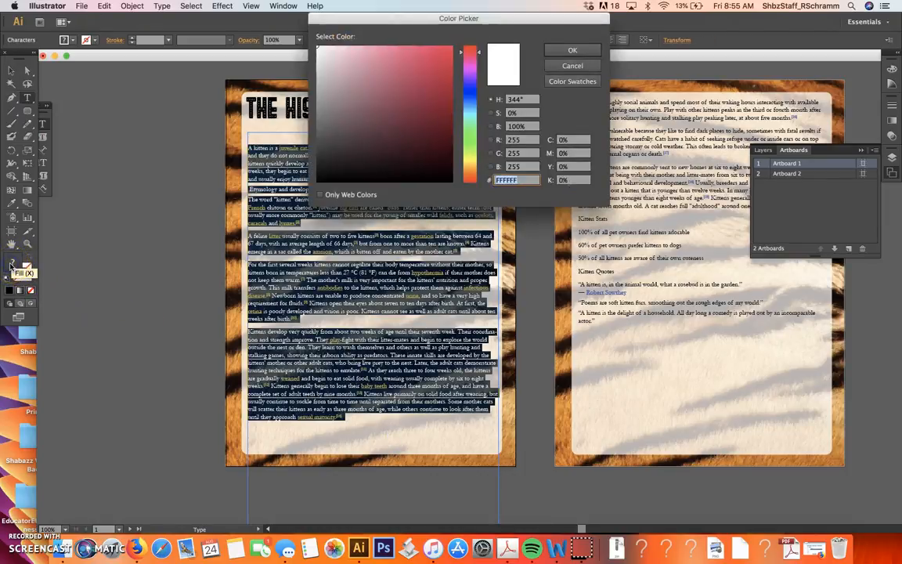
pyautogui.click(319, 180)
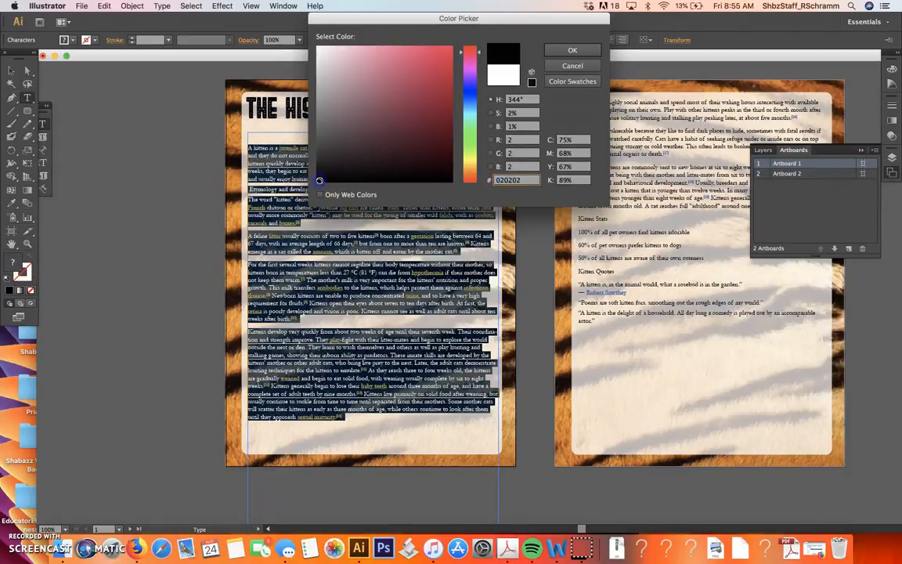
pyautogui.click(572, 49)
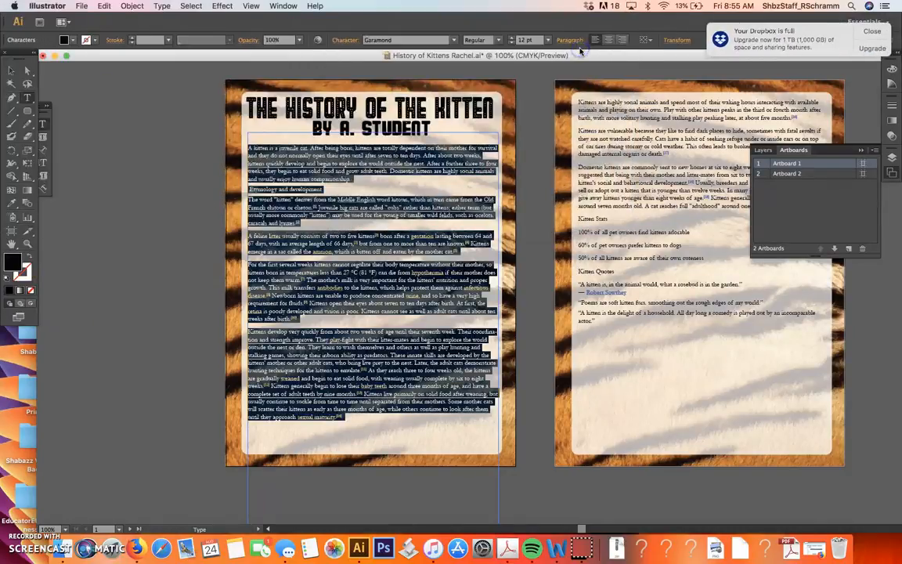
pyautogui.click(10, 72)
pyautogui.click(139, 159)
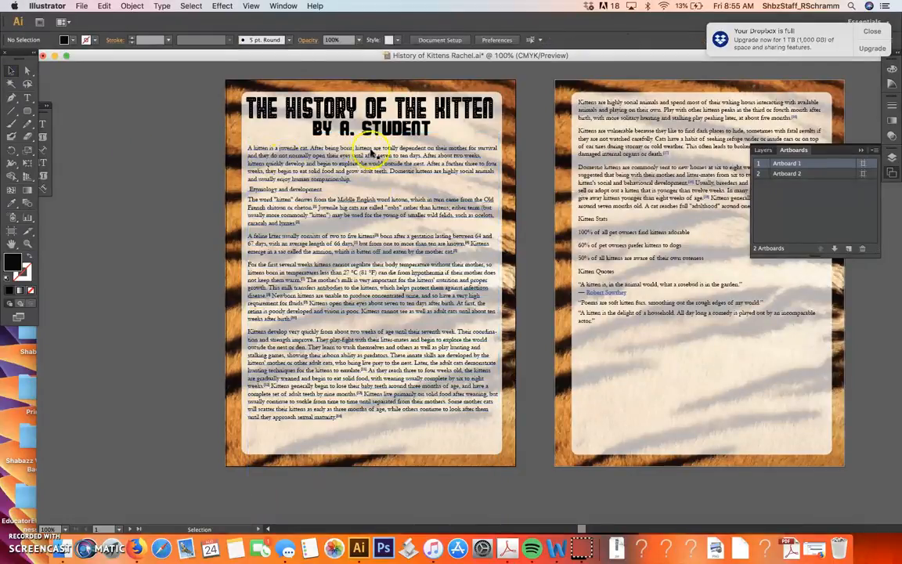
# Recolor all the text in the second artboard's frame to black, including the blue link words, and clear the text selection.
pyautogui.hscroll(5, 368, 415)
pyautogui.scroll(-1, 368, 415)
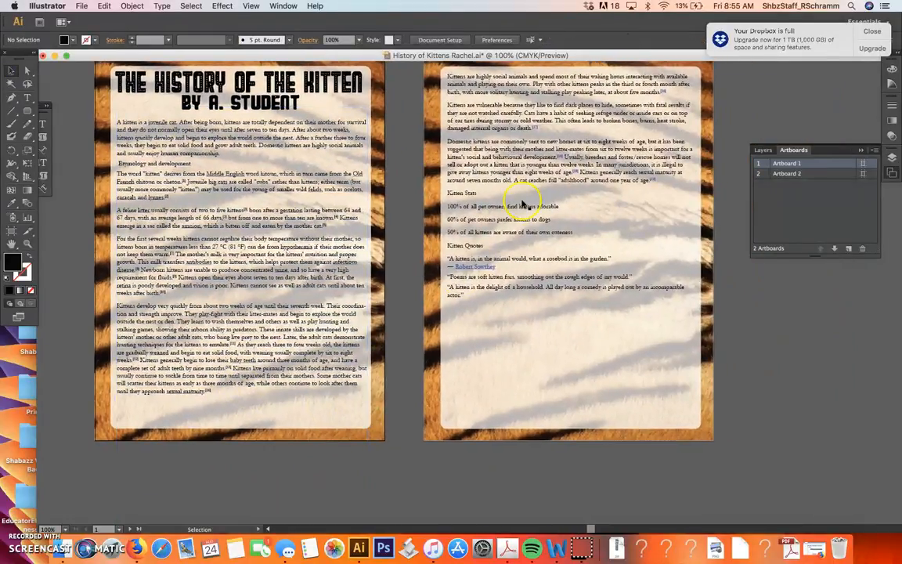
pyautogui.click(532, 171)
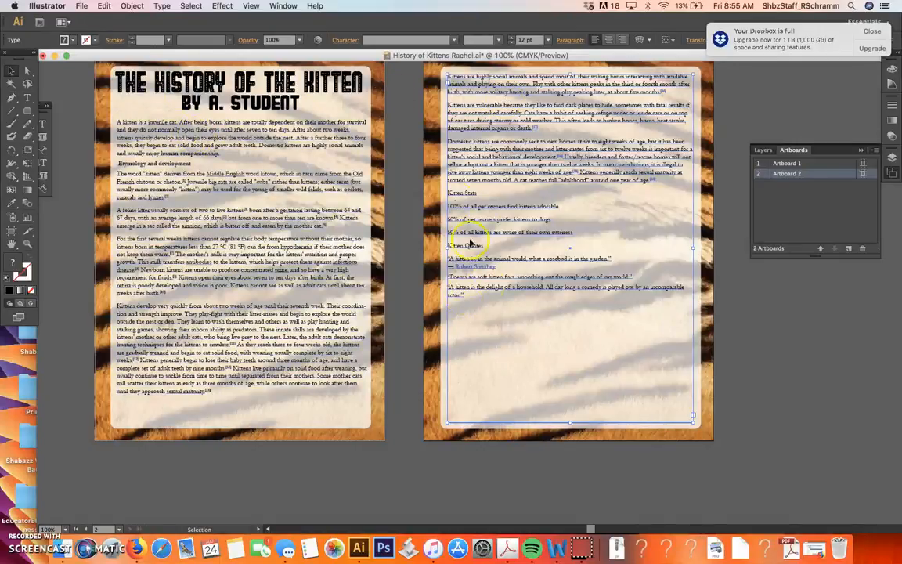
pyautogui.click(26, 96)
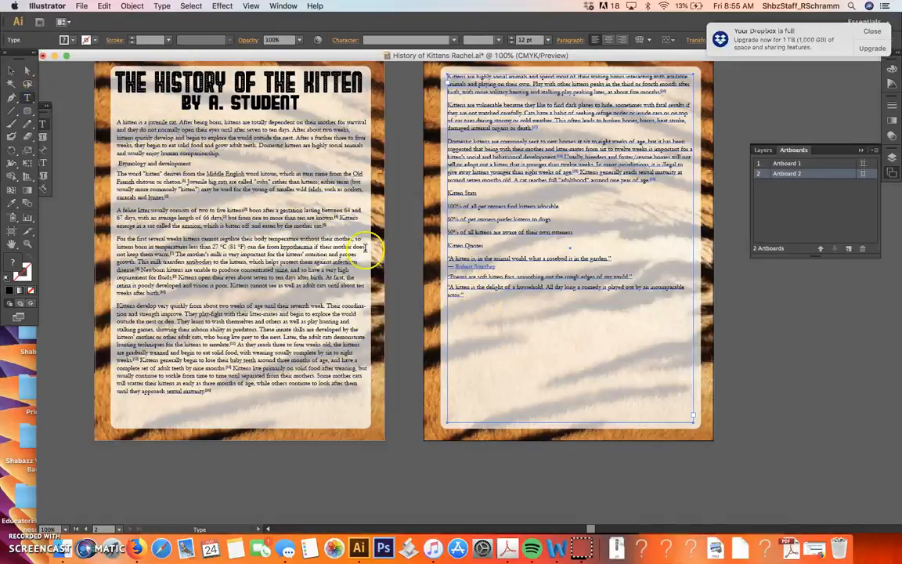
pyautogui.click(462, 294)
pyautogui.press('super+a')
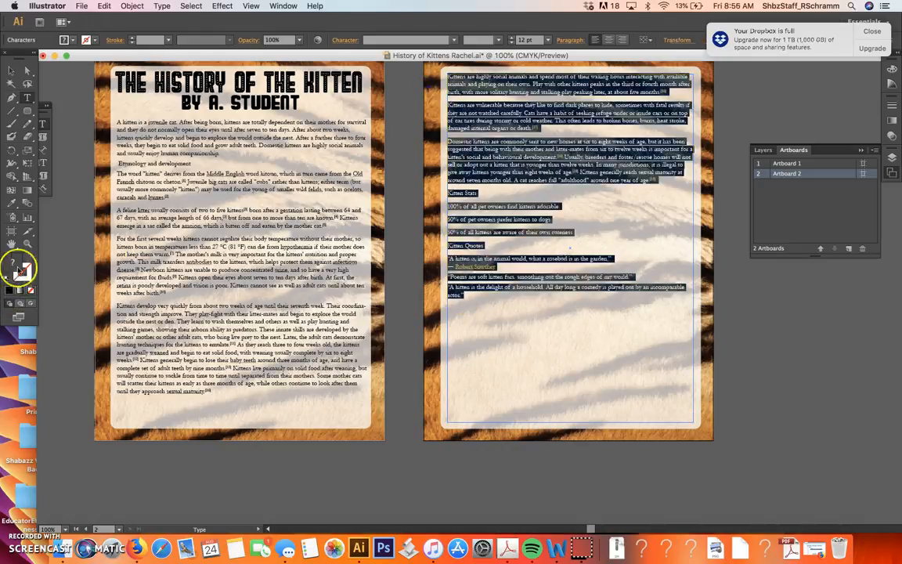
pyautogui.doubleClick(21, 268)
pyautogui.click(322, 179)
pyautogui.click(590, 53)
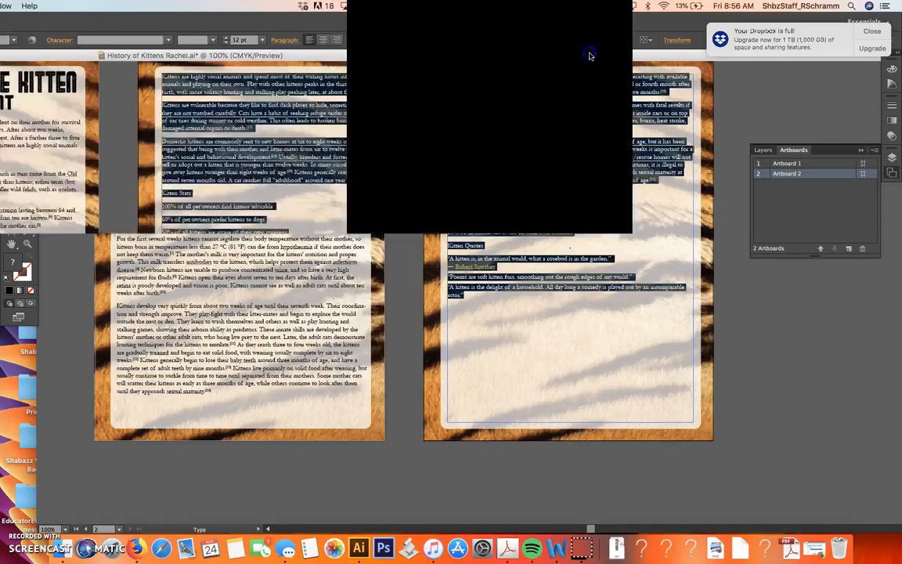
pyautogui.click(586, 183)
# Indent the first line of each of the five body paragraphs on the first artboard by one tab, leaving the heading unindented.
pyautogui.hscroll(-3, 576, 294)
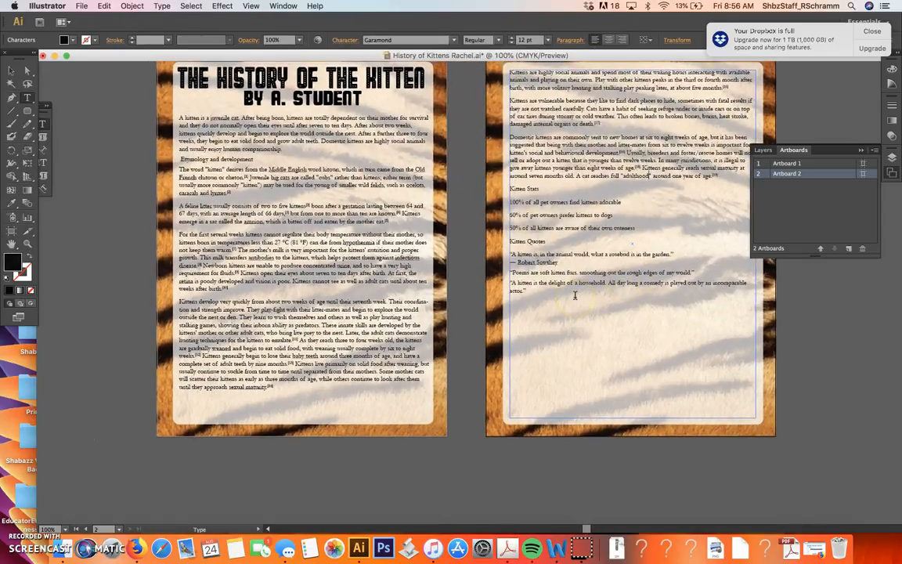
pyautogui.hscroll(-5, 626, 273)
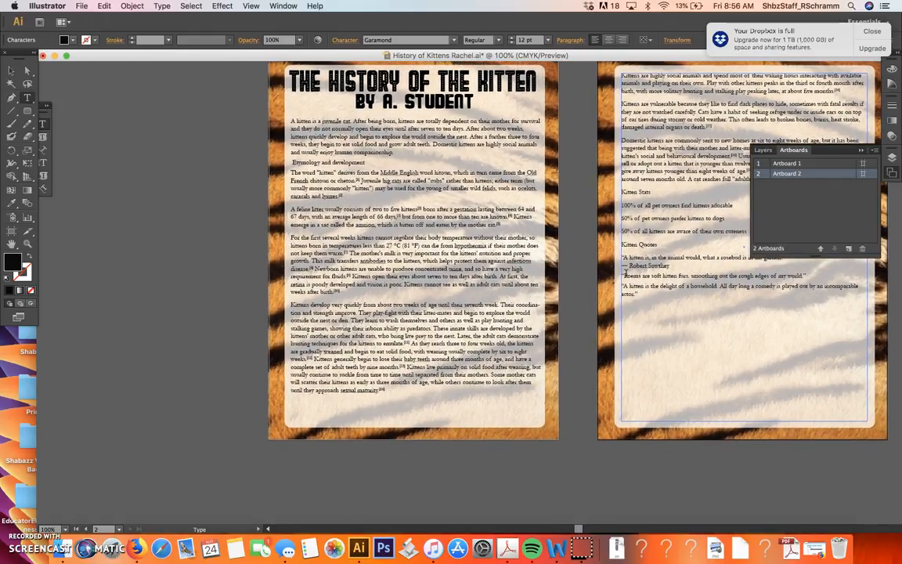
pyautogui.press('super+equal')
pyautogui.scroll(3, 626, 272)
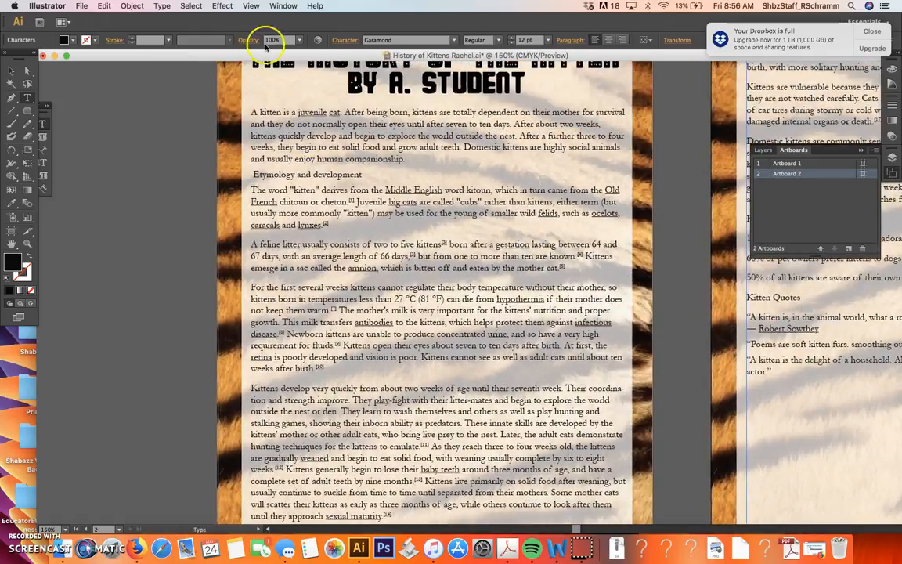
pyautogui.click(260, 113)
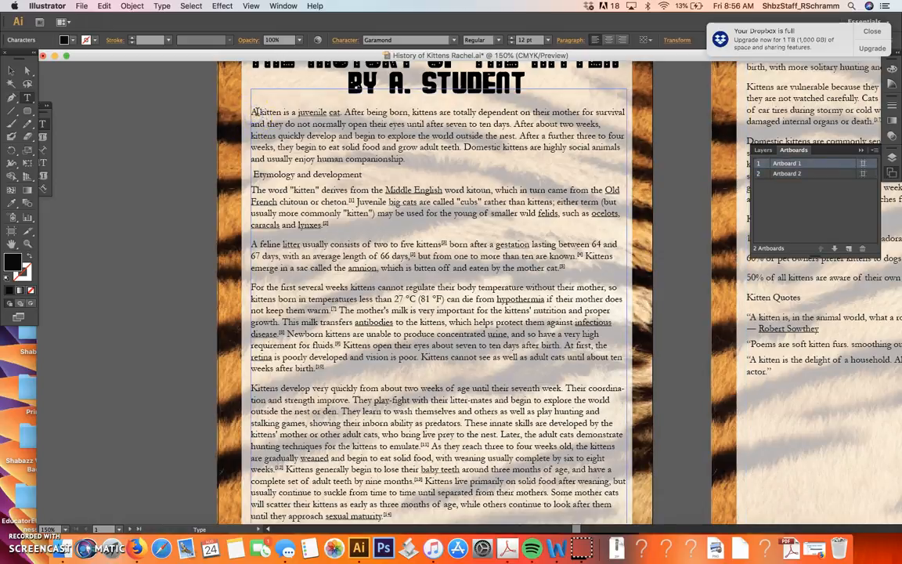
pyautogui.press('Tab')
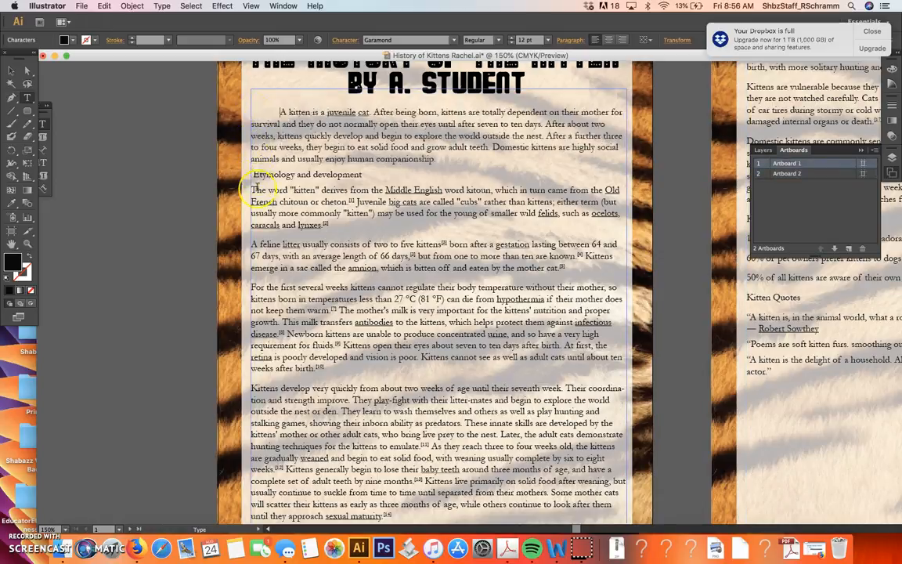
pyautogui.press('Tab')
pyautogui.scroll(-2, 242, 201)
pyautogui.click(259, 215)
pyautogui.press('Tab')
pyautogui.click(257, 257)
pyautogui.press('Tab')
pyautogui.scroll(-3, 235, 242)
pyautogui.click(275, 273)
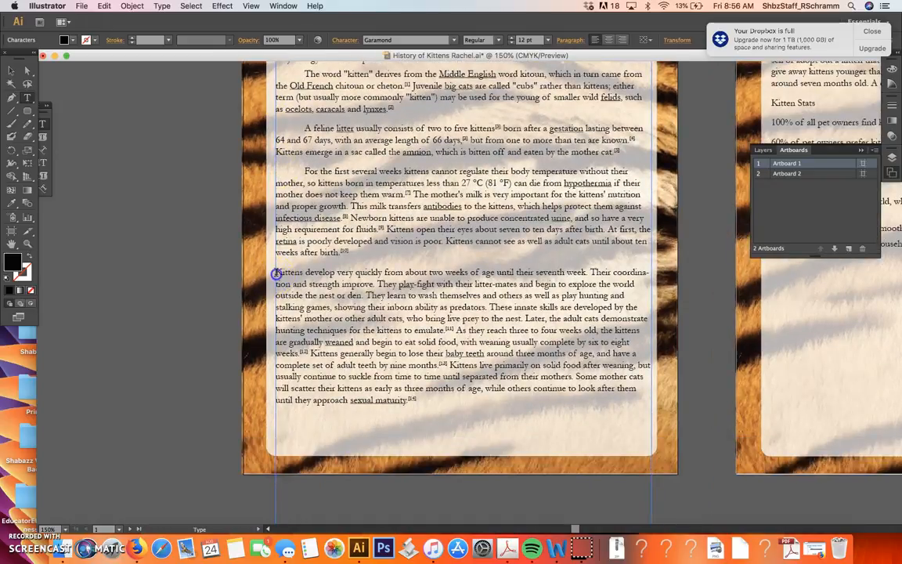
pyautogui.press('Tab')
# Change the first subheading to read "Etymology and Development" with a capital D, and set it in Bold.
pyautogui.scroll(5, 405, 295)
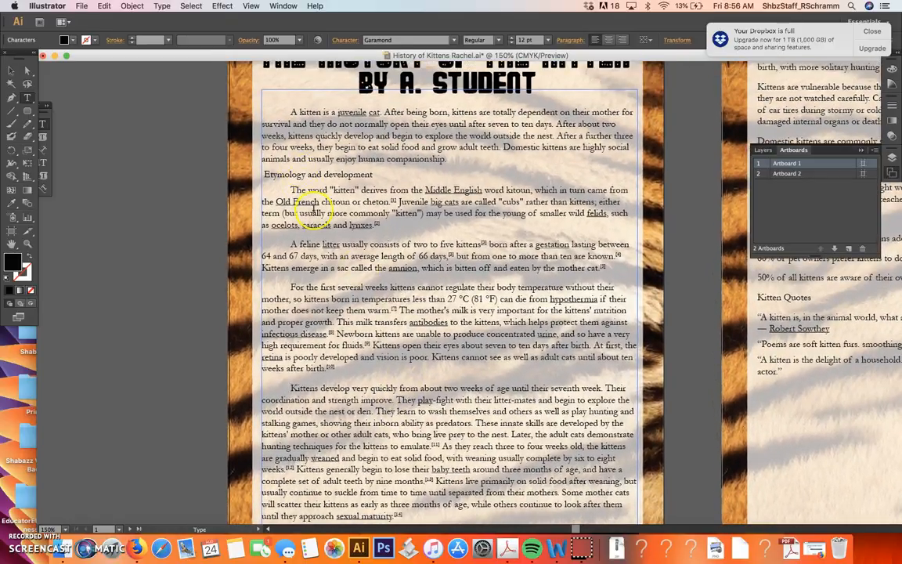
pyautogui.click(328, 174)
pyautogui.press('BackSpace')
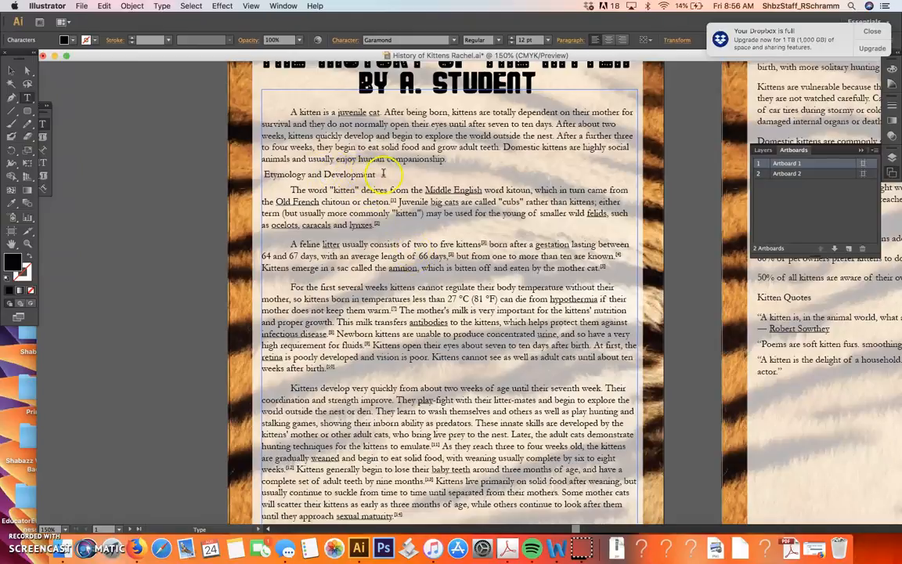
pyautogui.moveTo(356, 174); pyautogui.dragTo(255, 175)
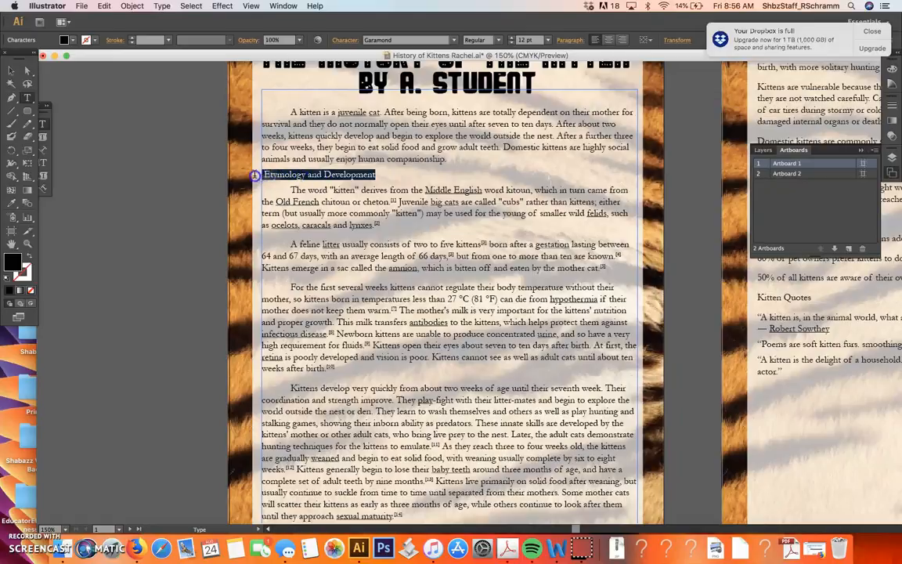
pyautogui.click(484, 40)
pyautogui.click(489, 75)
pyautogui.click(450, 180)
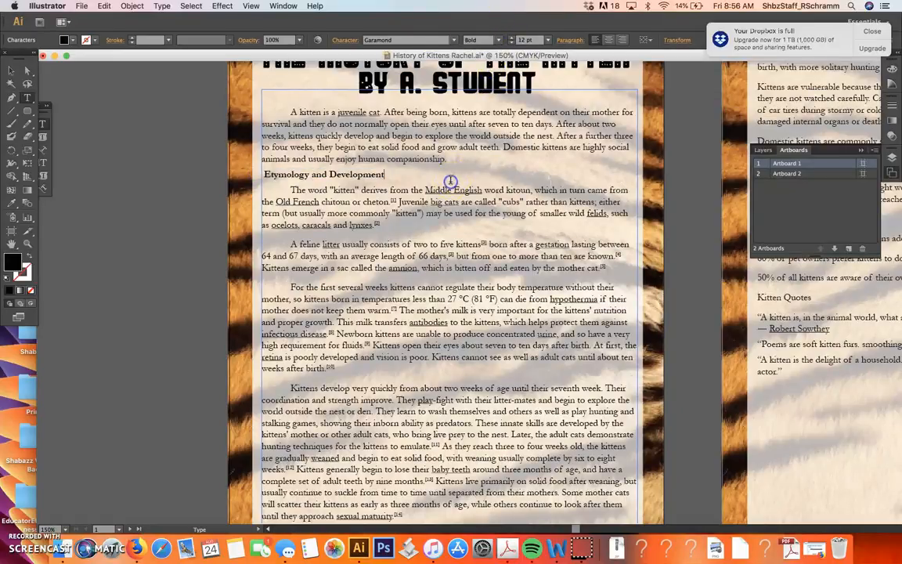
# Indent the first line of each of the three body paragraphs on the second artboard by one tab.
pyautogui.scroll(-5, 364, 223)
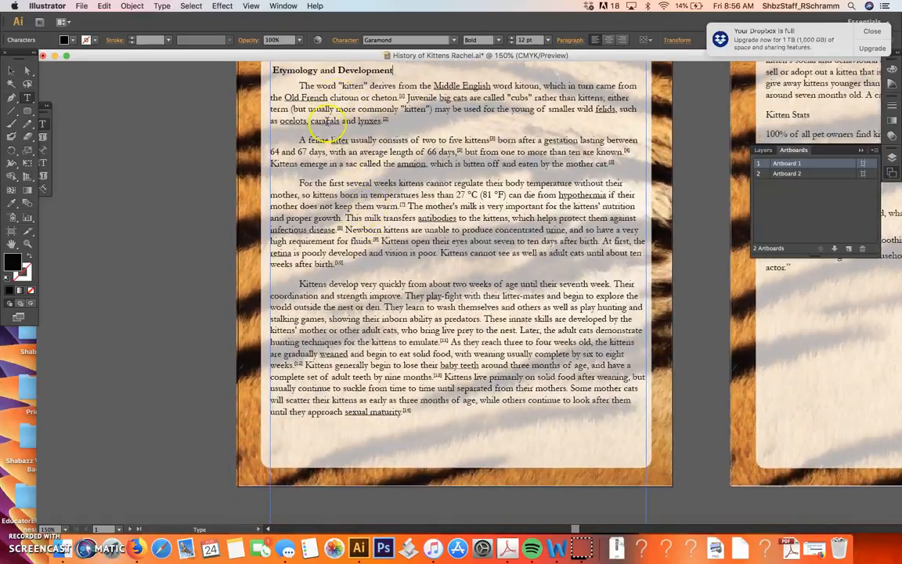
pyautogui.scroll(5, 385, 411)
pyautogui.hscroll(10, 385, 411)
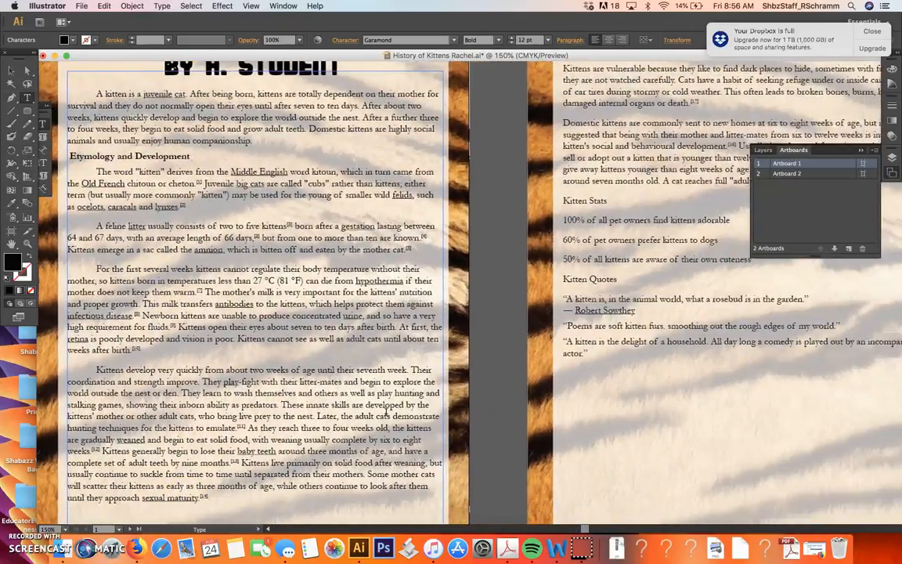
pyautogui.hscroll(2, 385, 411)
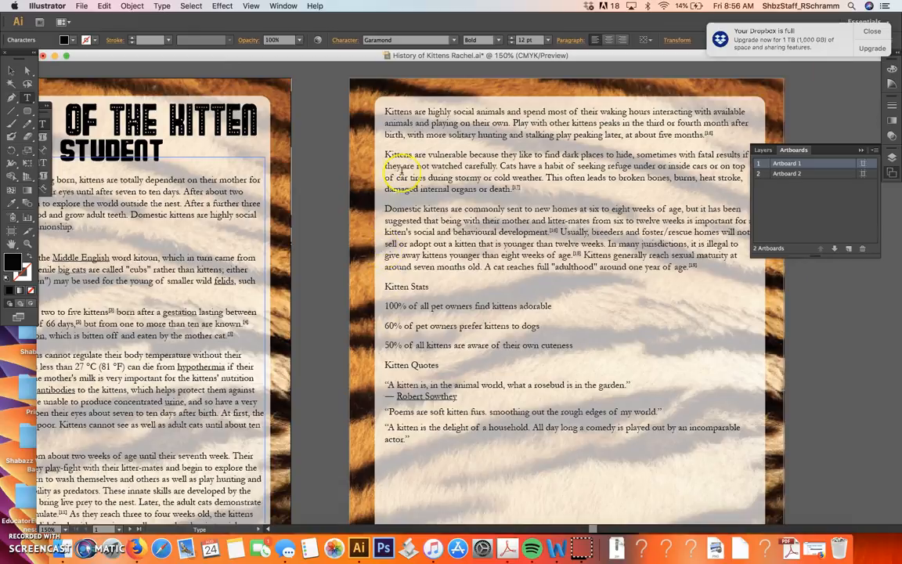
pyautogui.click(384, 110)
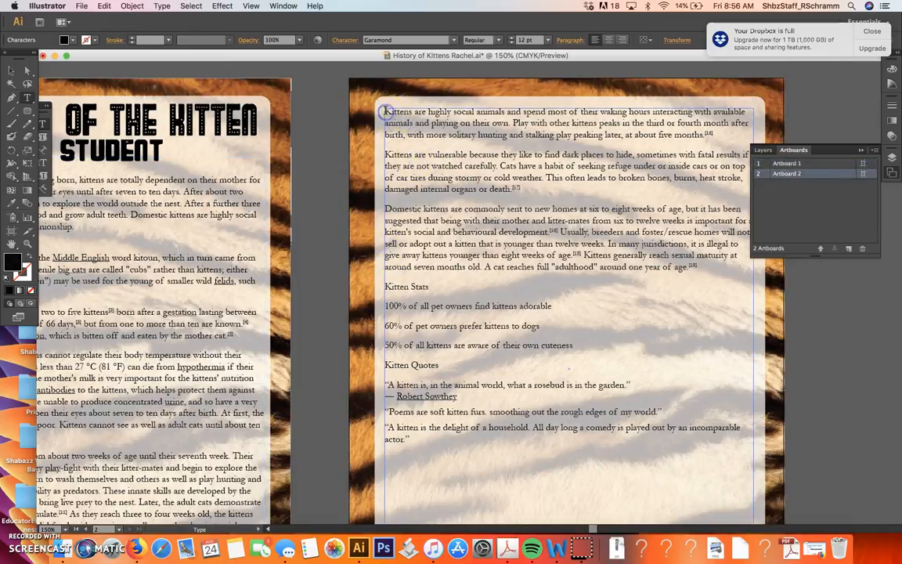
pyautogui.press('Tab')
pyautogui.click(387, 157)
pyautogui.press('Tab')
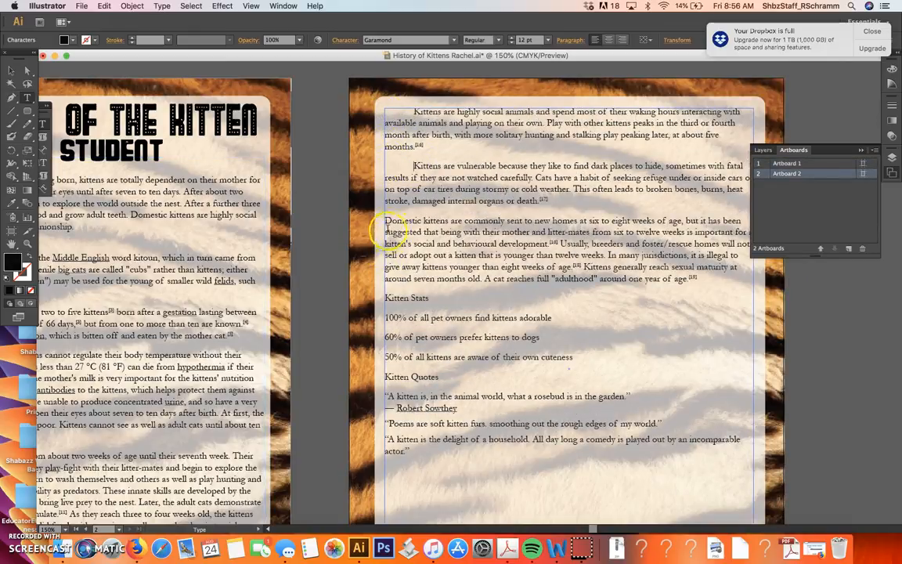
pyautogui.press('Tab')
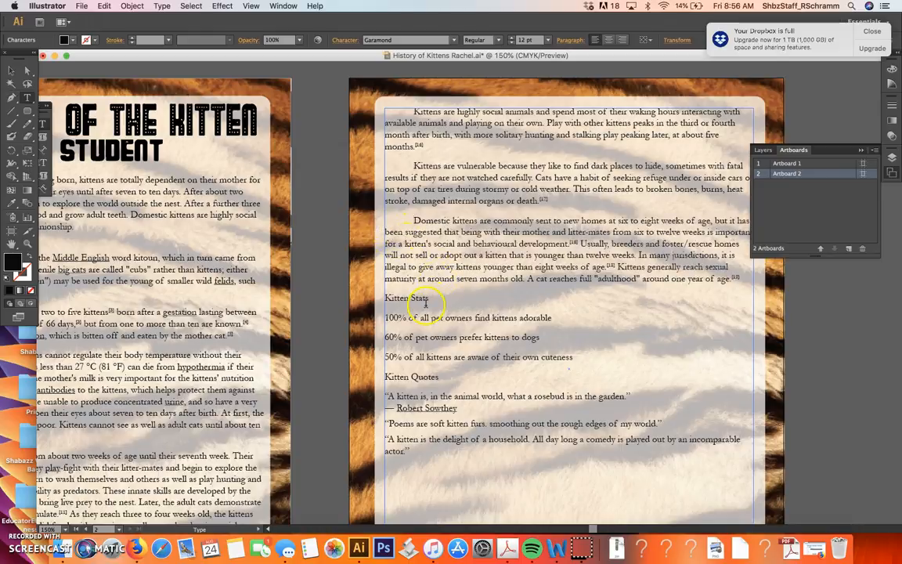
# Set the "Kitten Stats" subheading on the second artboard in Bold and clear the text selection.
pyautogui.moveTo(429, 301); pyautogui.dragTo(378, 298)
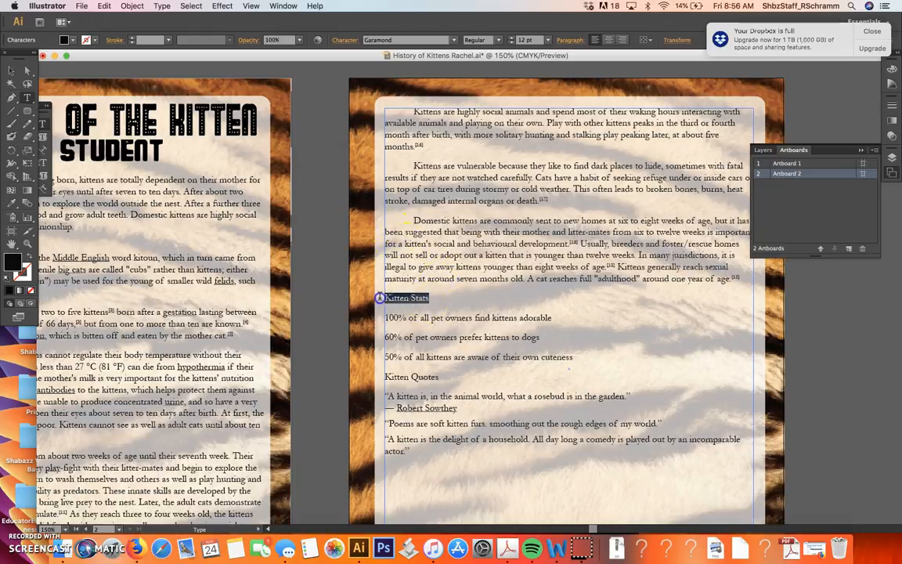
pyautogui.click(499, 40)
pyautogui.click(487, 76)
pyautogui.click(481, 182)
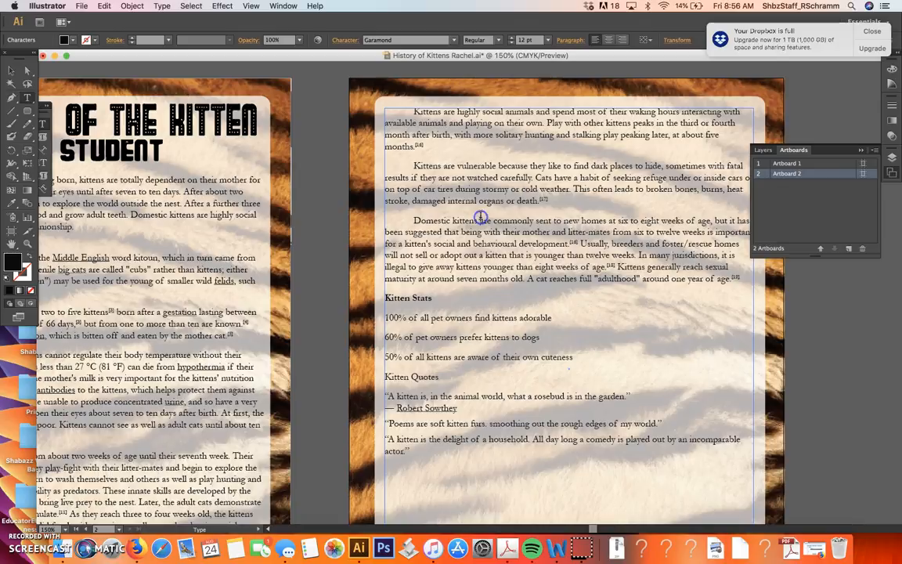
# Leave text editing with the Selection tool and save the kitten report document.
pyautogui.hscroll(-5, 481, 196)
pyautogui.scroll(-3, 481, 195)
pyautogui.scroll(-3, 481, 216)
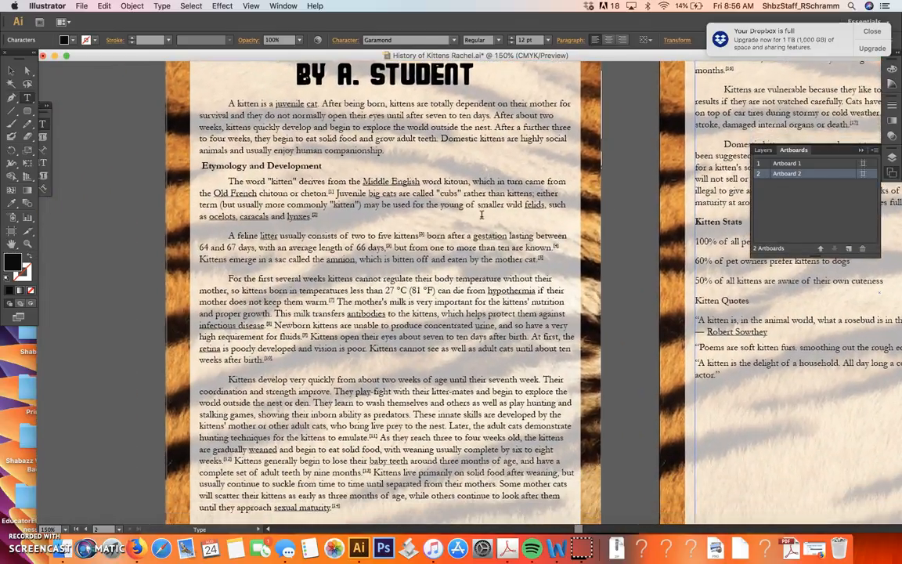
pyautogui.press('super+minus')
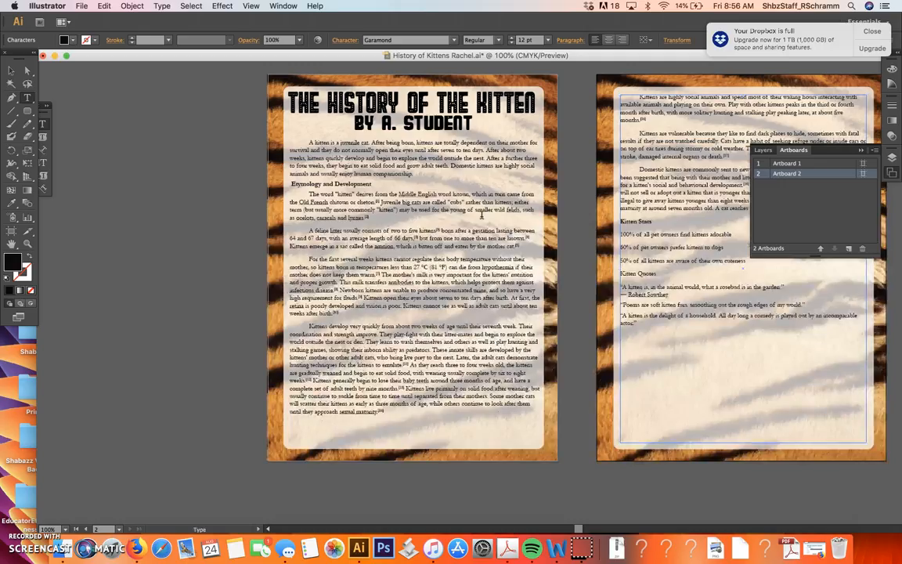
pyautogui.scroll(-1, 481, 215)
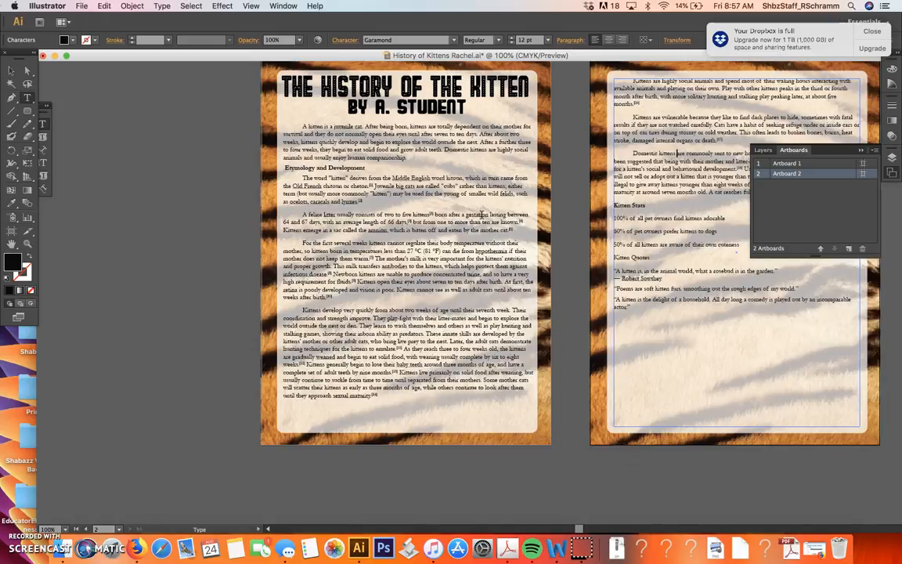
pyautogui.click(11, 71)
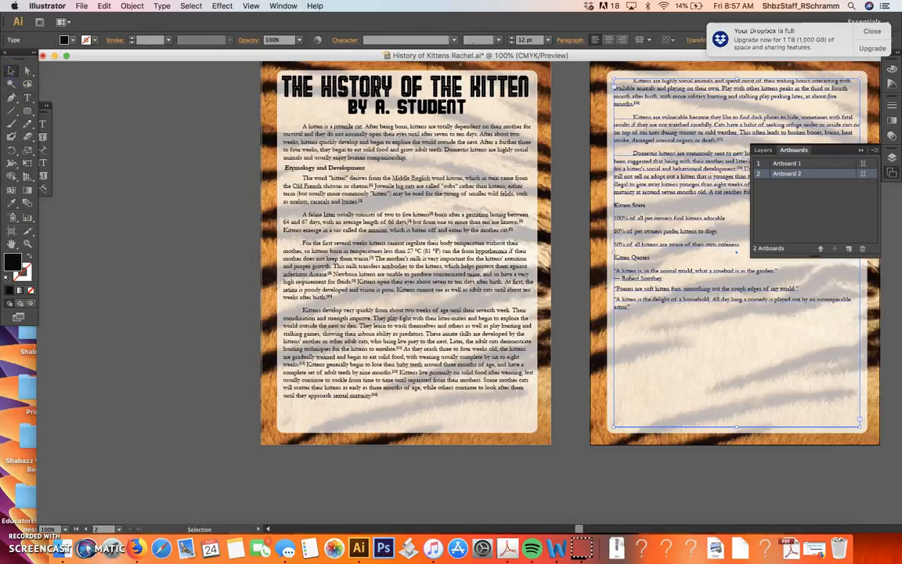
pyautogui.click(81, 6)
pyautogui.click(101, 88)
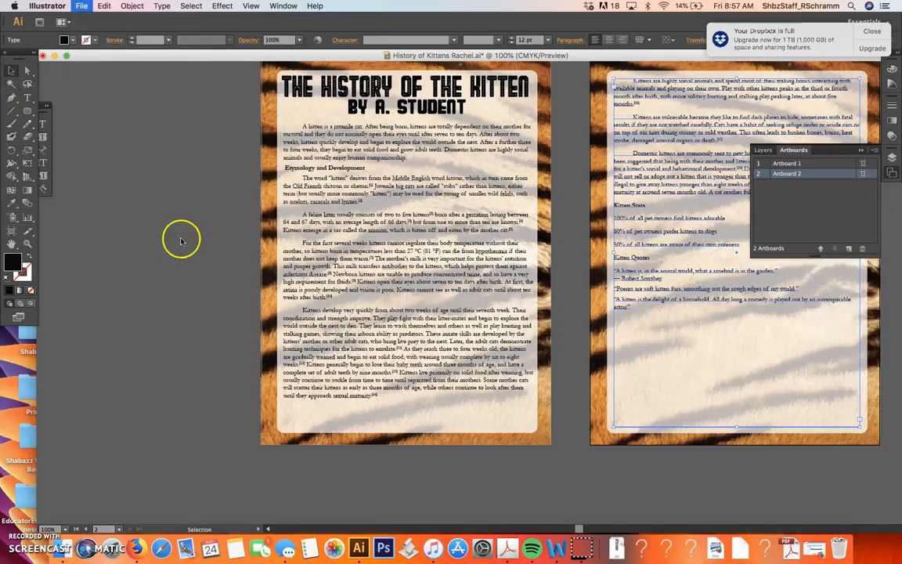